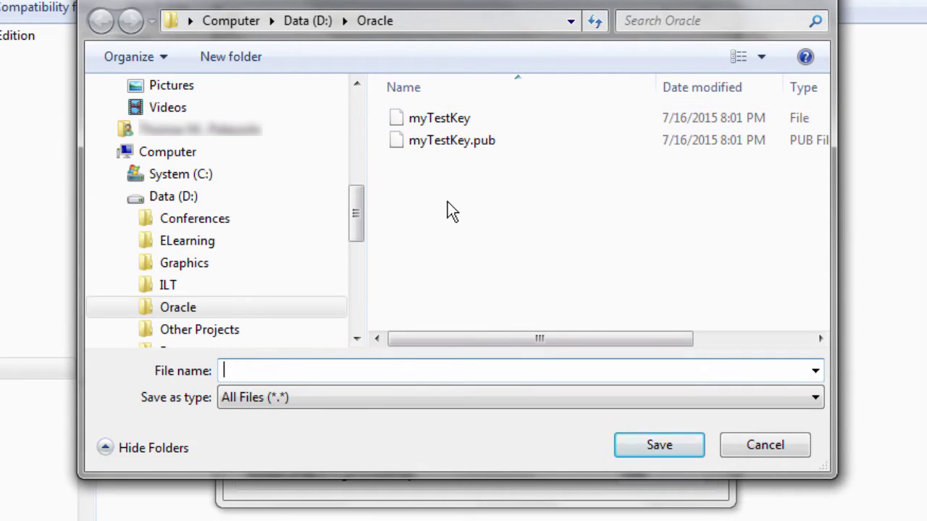
Save the 2048-bit RSA key as myOracleKey and copy its entire public key text.
{"action": "left_click", "coordinate": [672, 443]}
{"action": "left_click_drag", "start_coordinate": [249, 111], "coordinate": [705, 201]}
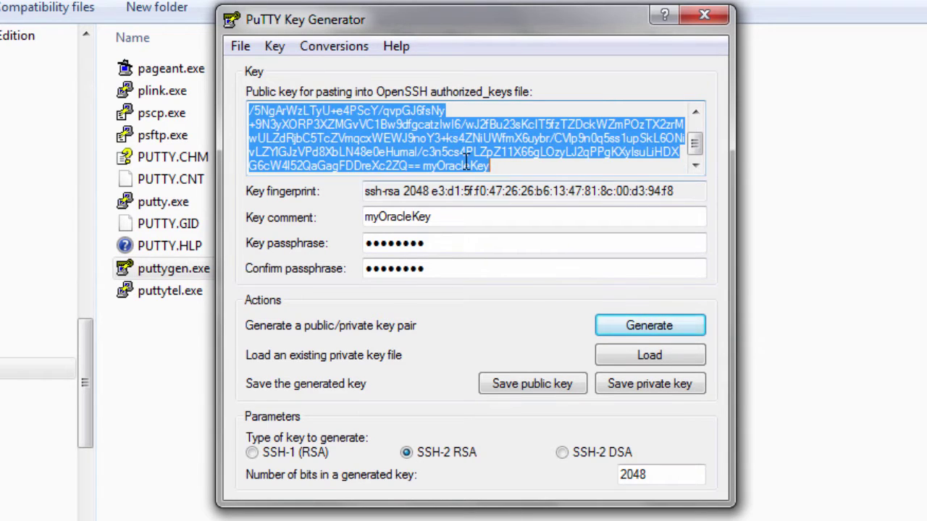
{"action": "right_click", "coordinate": [464, 161]}
{"action": "left_click", "coordinate": [524, 230]}
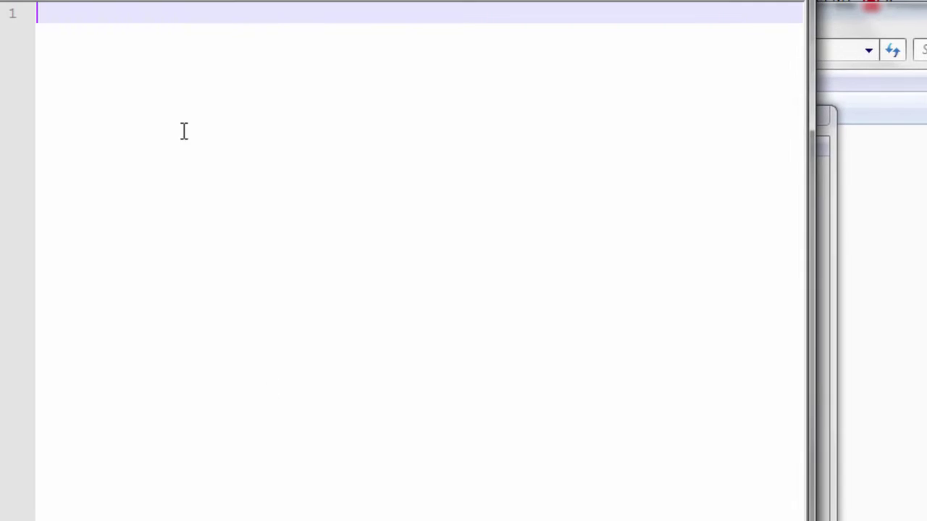
Paste the ssh-rsa public key into the blank document and save it as myOracleKey.pub.
{"action": "right_click", "coordinate": [51, 17]}
{"action": "key", "text": "ctrl+v"}
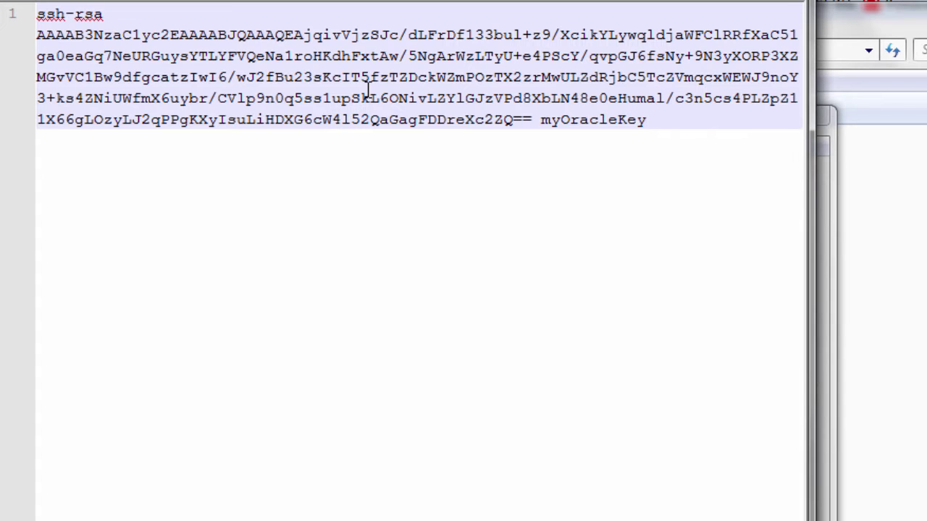
{"action": "key", "text": "ctrl+s"}
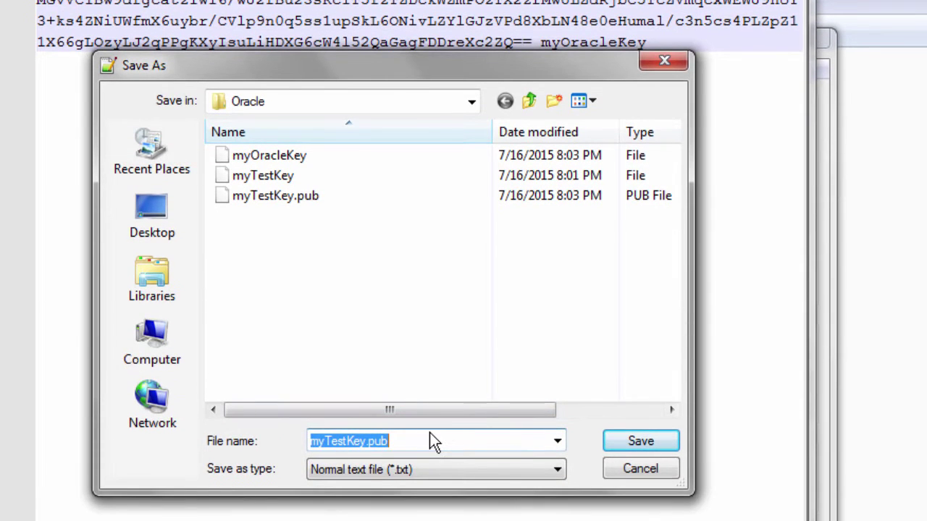
{"action": "type", "text": "myOracleKey.pub"}
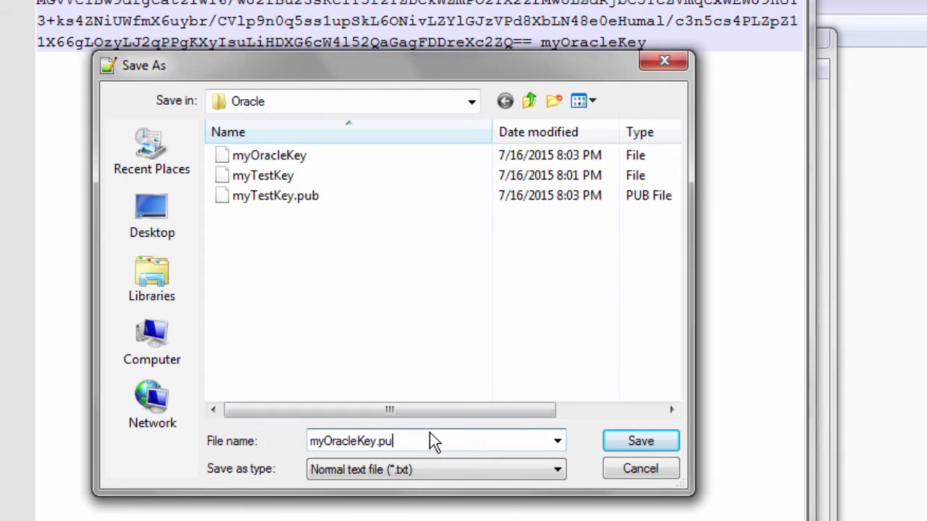
Save myOracleKey.pub, then run ssh-keygen -C "myOracleKey" targeting /home/oracle/.ssh/myOracleKey.
{"action": "left_click", "coordinate": [641, 442]}
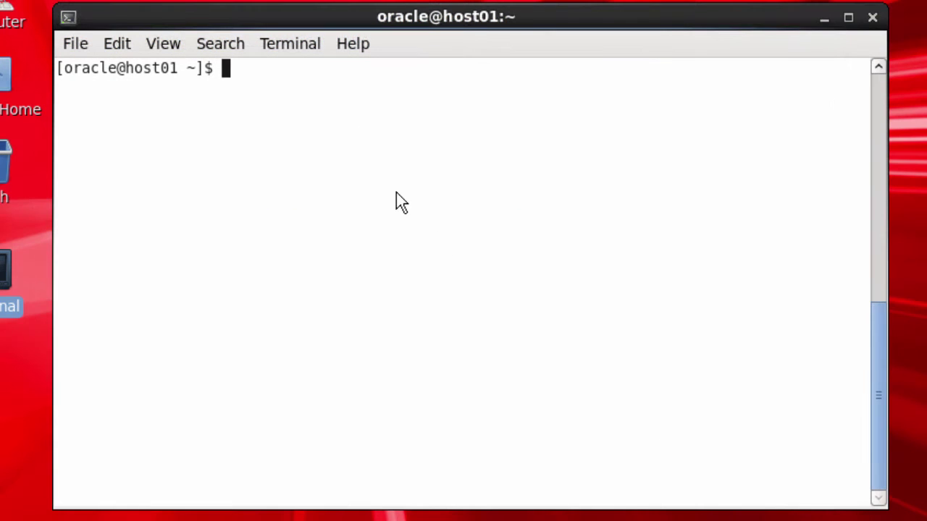
{"action": "type", "text": "ssh-"}
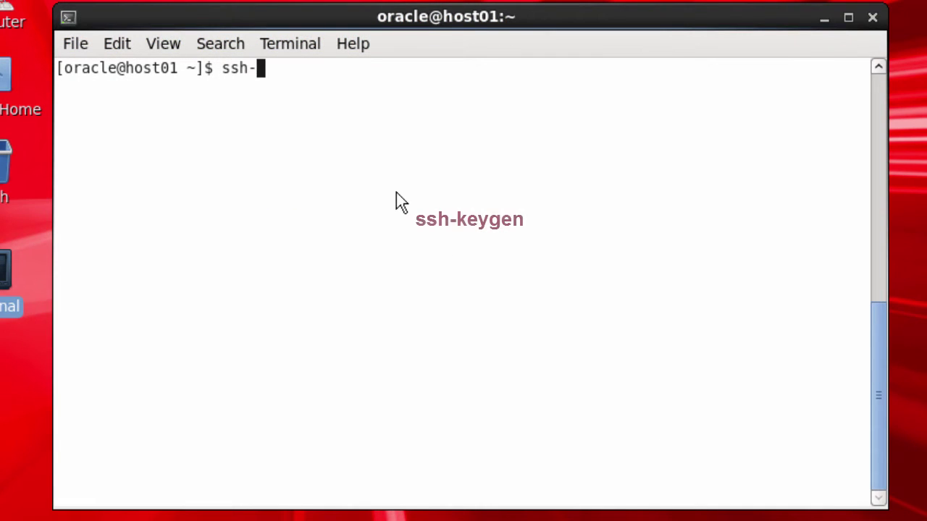
{"action": "type", "text": "keygen -C \"myOr"}
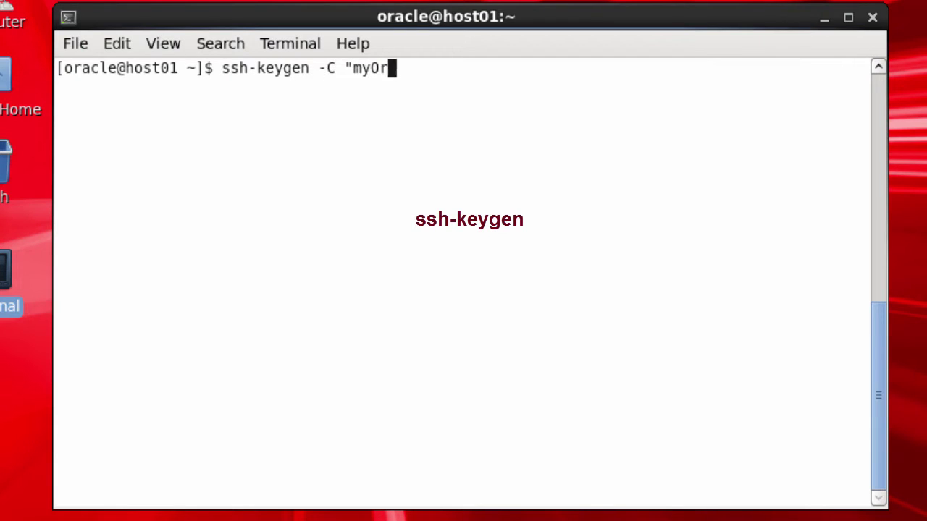
{"action": "type", "text": "acleKey\""}
{"action": "key", "text": "Return"}
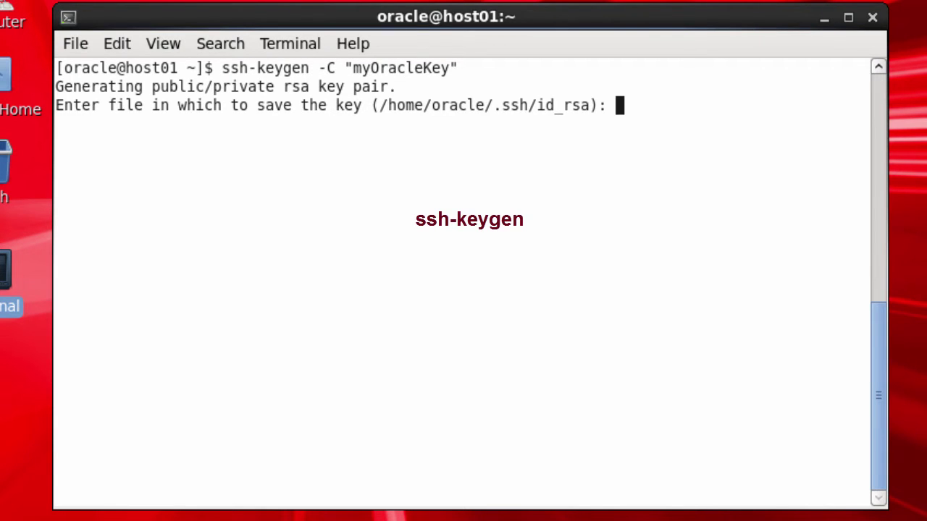
{"action": "type", "text": "/home/oracle/."}
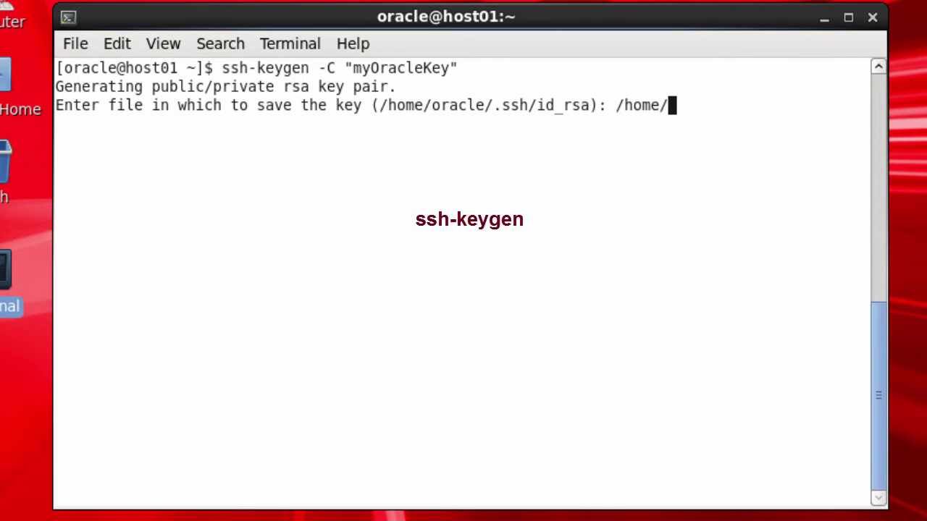
{"action": "type", "text": "ssh/"}
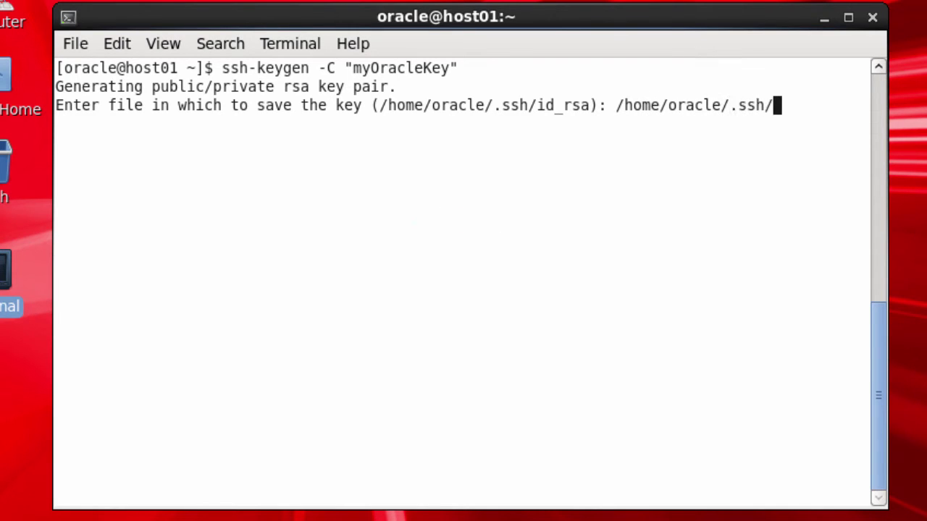
{"action": "type", "text": "myOracleKey"}
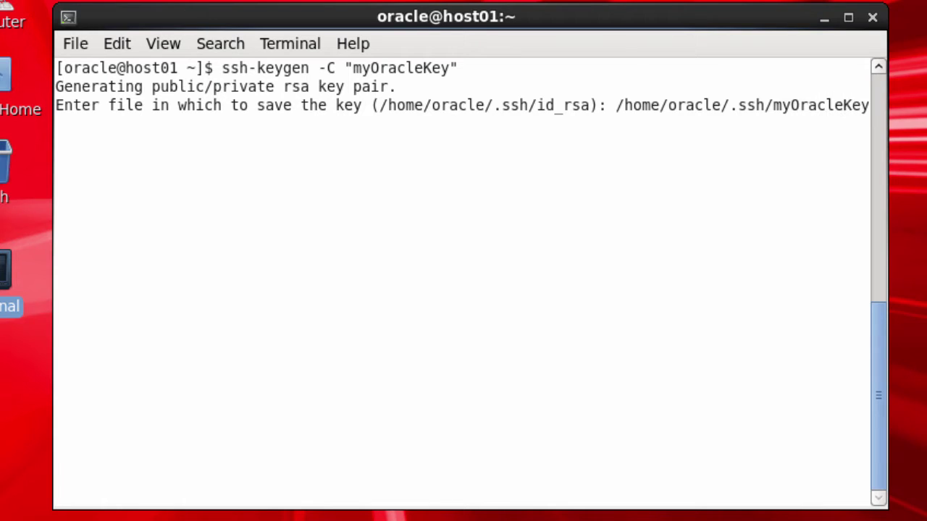
{"action": "key", "text": "Return"}
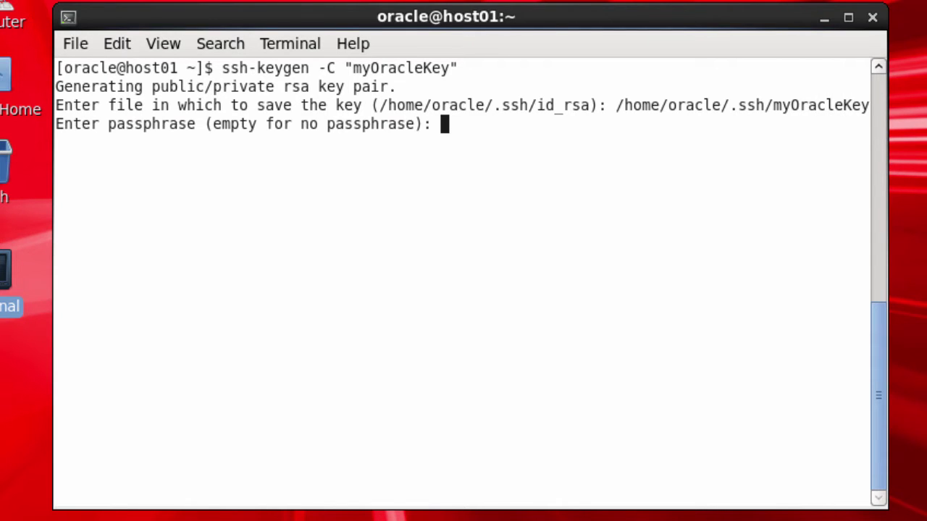
Leave the passphrase empty and list /home/oracle/.ssh to confirm both key files exist.
{"action": "key", "text": "Return"}
{"action": "key", "text": "Return"}
{"action": "type", "text": "ls /home/oracle/.ssh"}
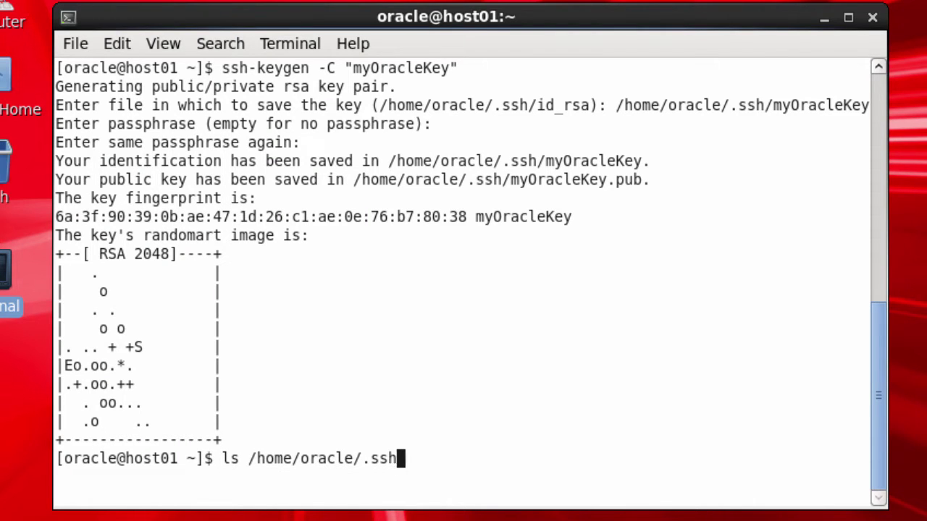
{"action": "key", "text": "Return"}
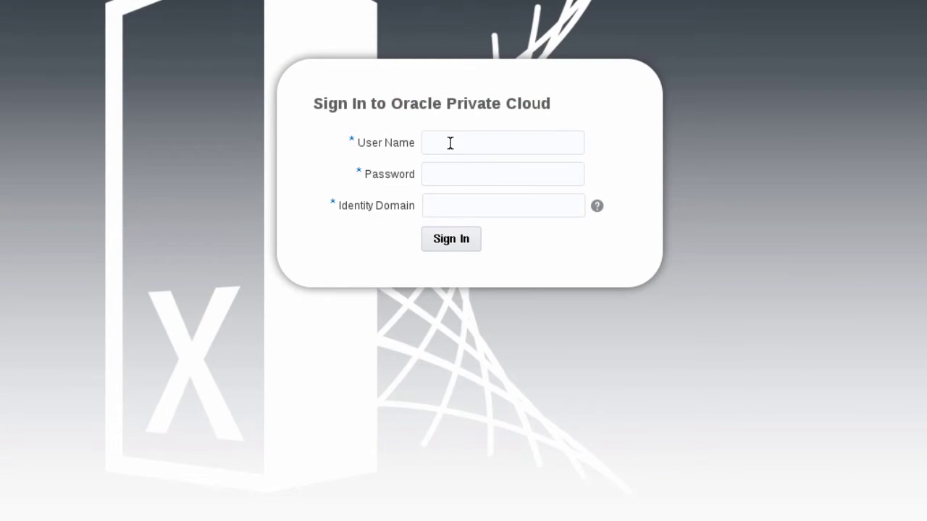
Sign in with the account's user name, password and the suggested identity domain.
{"action": "left_click", "coordinate": [450, 142]}
{"action": "type", "text": "lee"}
{"action": "key", "text": "Tab"}
{"action": "key", "text": "Tab"}
{"action": "type", "text": "tenant-u"}
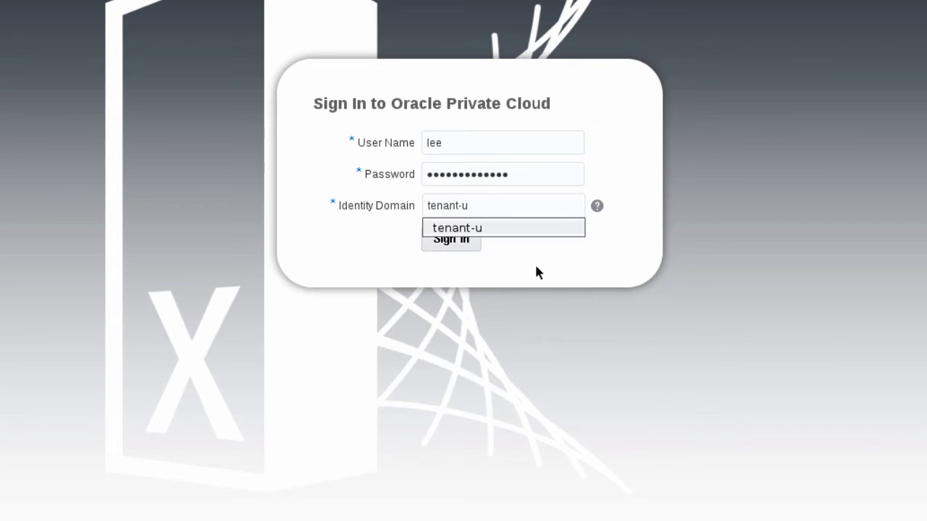
{"action": "left_click", "coordinate": [536, 267]}
{"action": "left_click", "coordinate": [449, 239]}
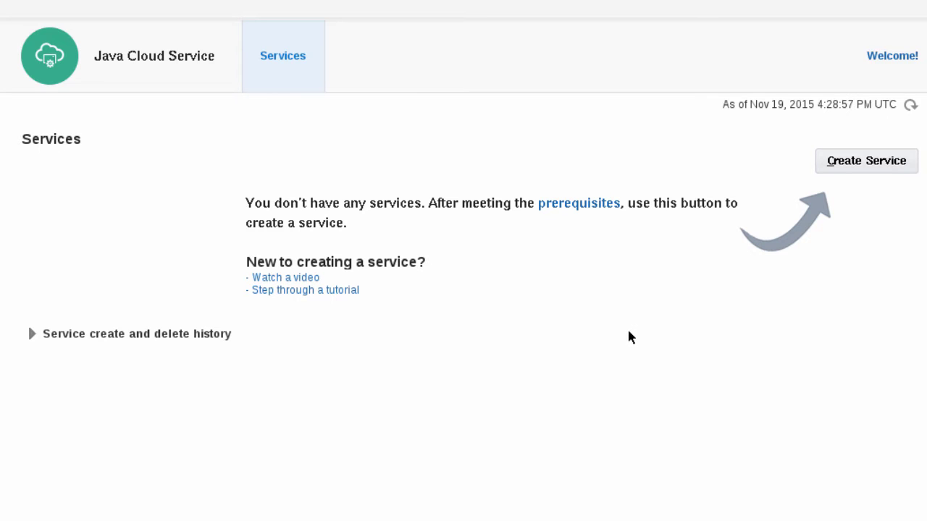
Create a new service with Oracle Java Cloud Service and WebLogic Server 12c, reaching the edition choice.
{"action": "left_click", "coordinate": [891, 172]}
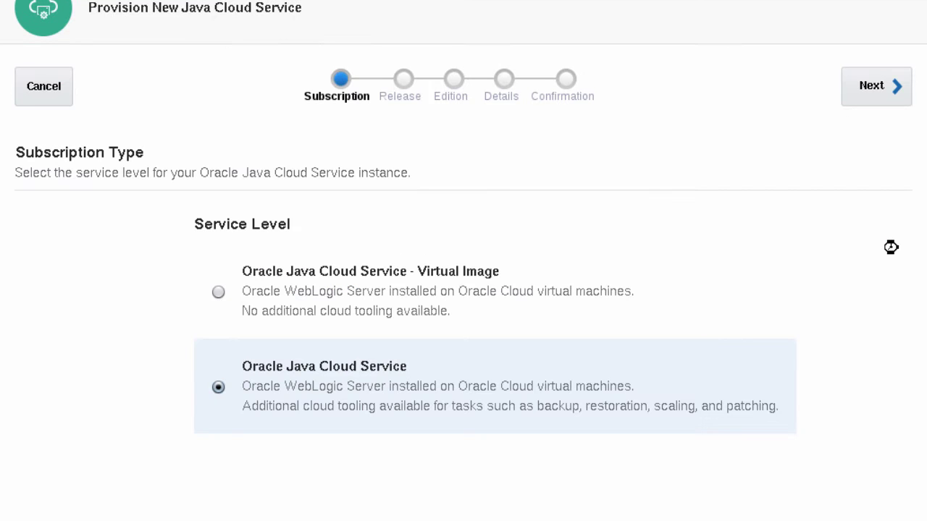
{"action": "left_click", "coordinate": [874, 100]}
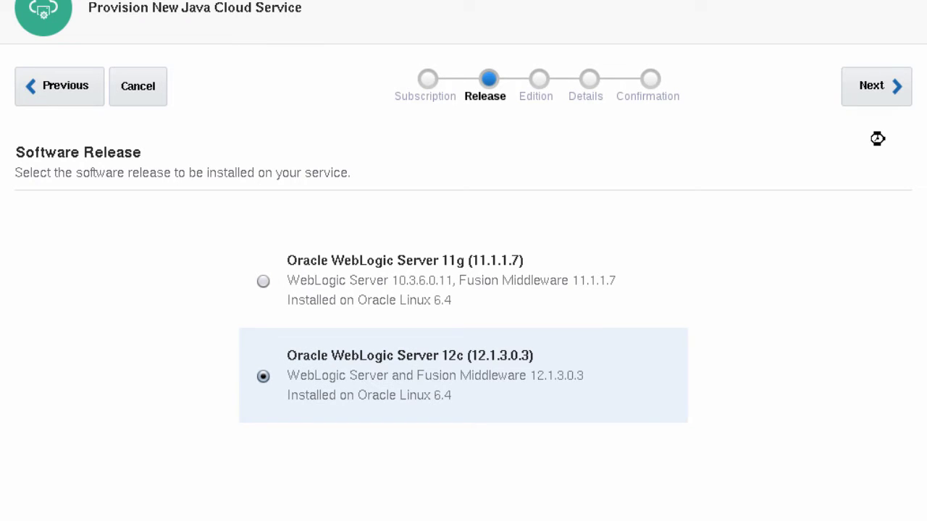
{"action": "left_click", "coordinate": [877, 93]}
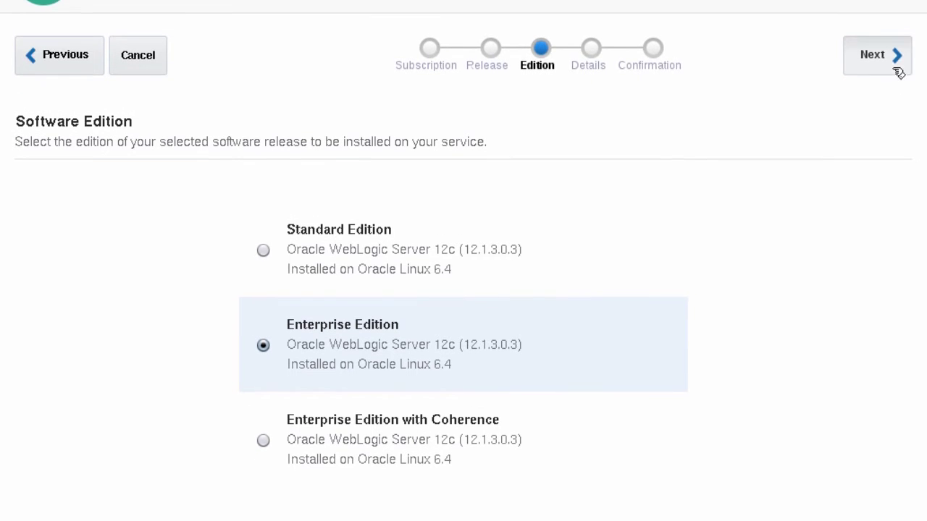
Name the service MyJCS with cluster size 2 and shape OC3, and open the SSH public key editor.
{"action": "left_click", "coordinate": [895, 94]}
{"action": "left_click", "coordinate": [307, 220]}
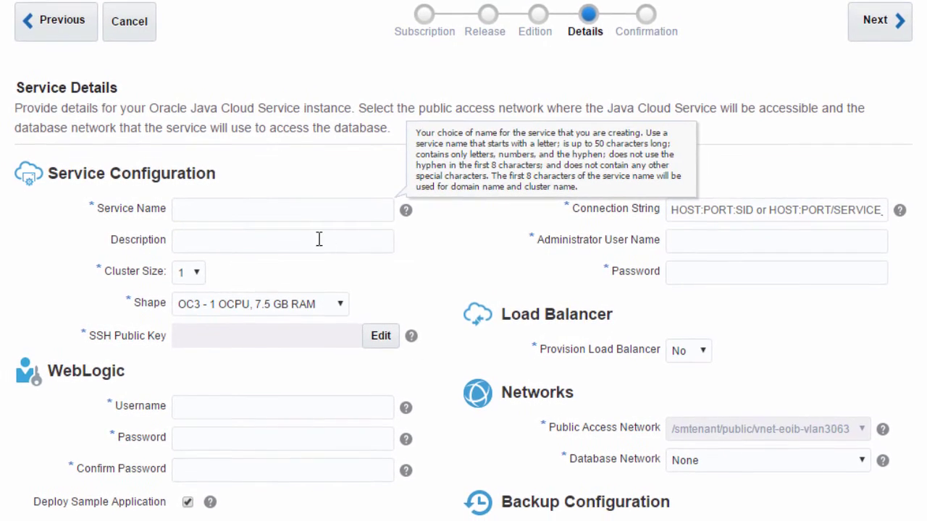
{"action": "type", "text": "MyJCS"}
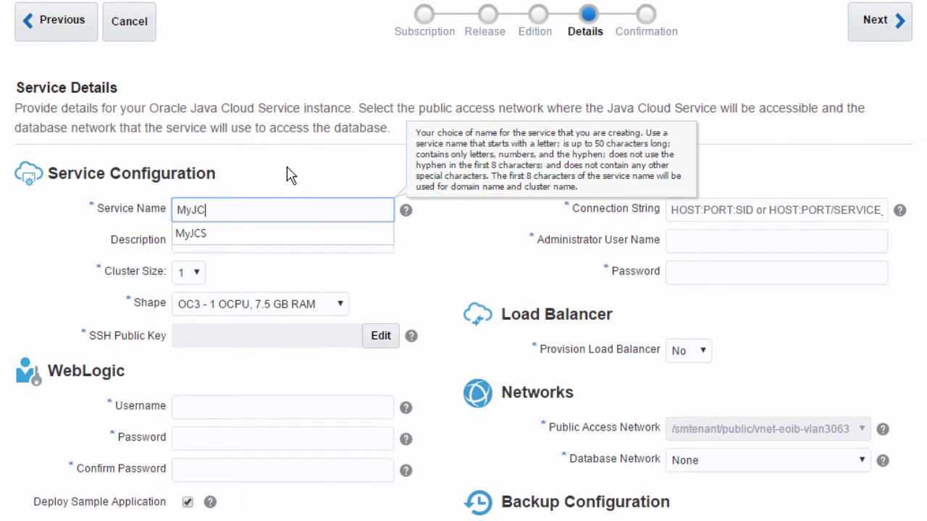
{"action": "left_click", "coordinate": [250, 269]}
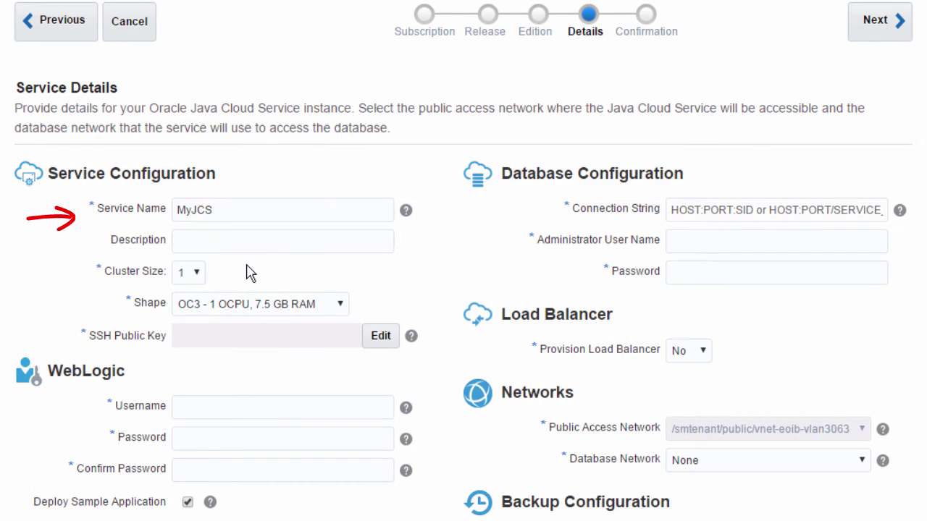
{"action": "left_click", "coordinate": [198, 278]}
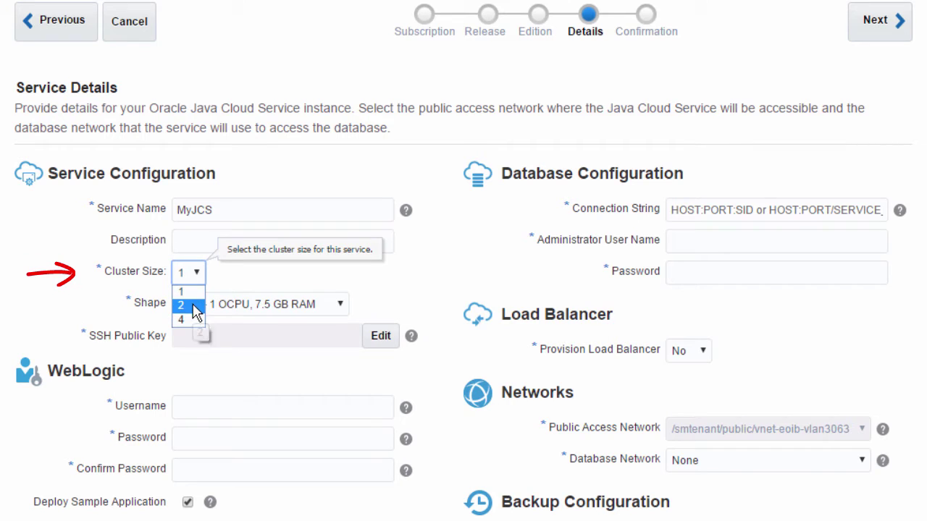
{"action": "left_click", "coordinate": [194, 307]}
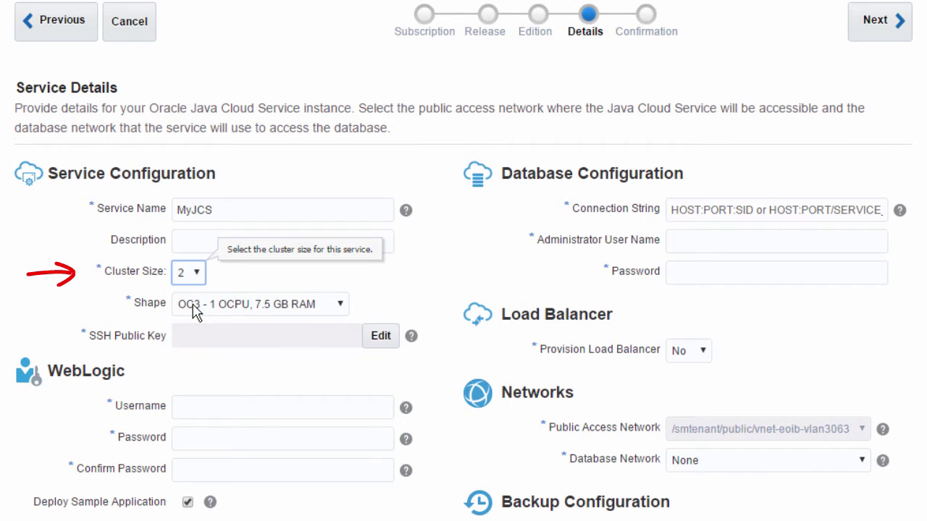
{"action": "left_click", "coordinate": [342, 306]}
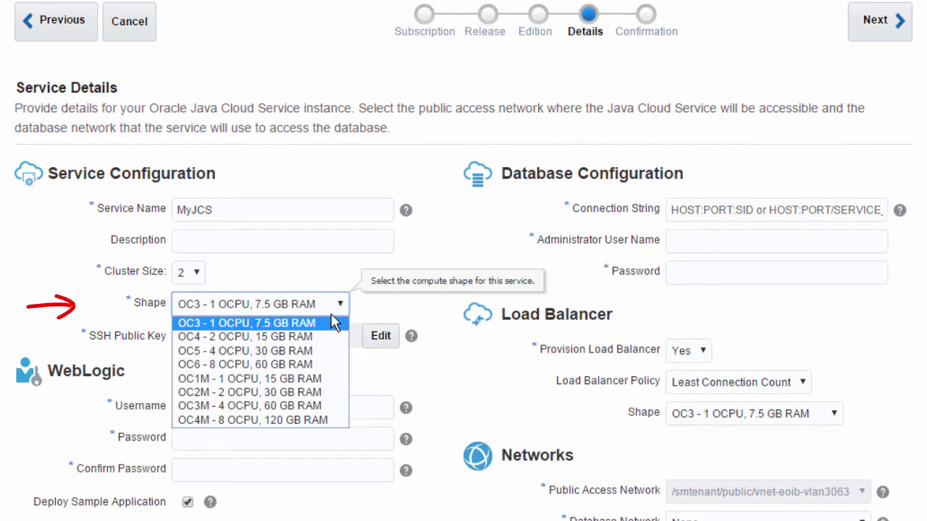
{"action": "left_click", "coordinate": [324, 325]}
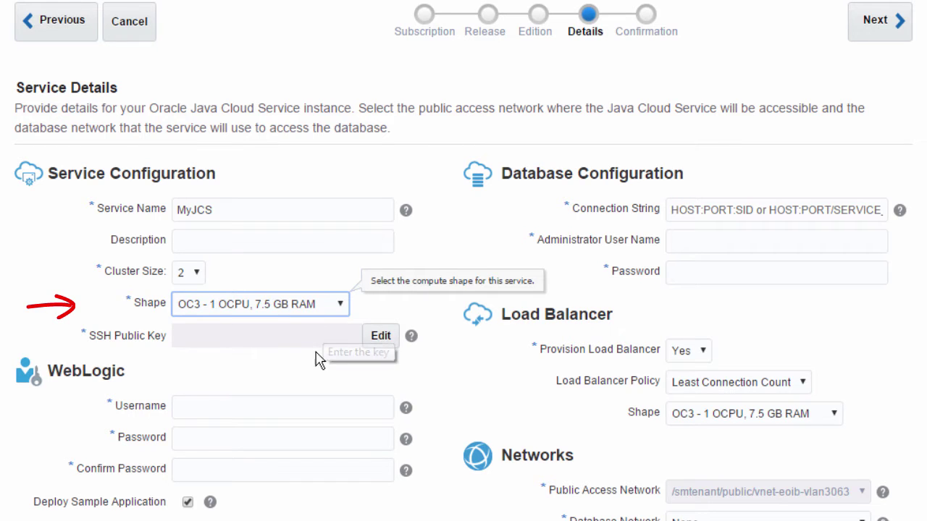
{"action": "left_click", "coordinate": [382, 336]}
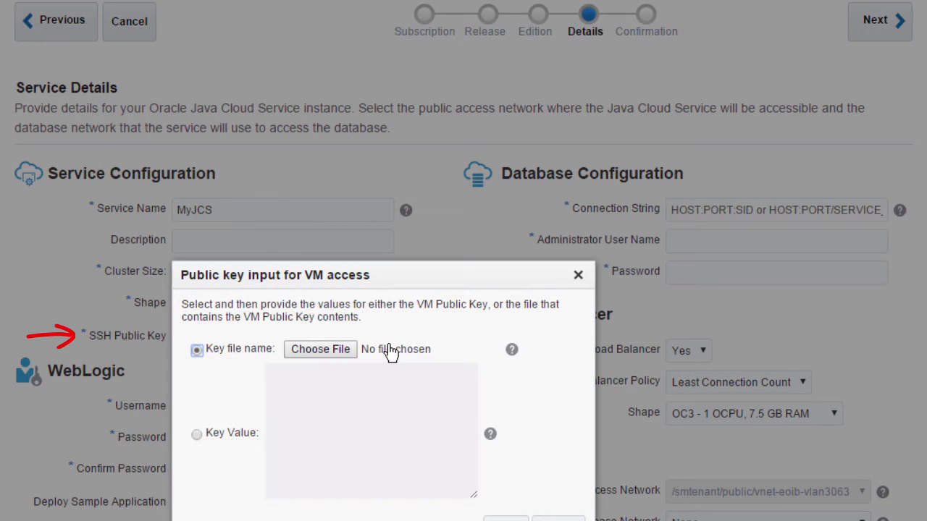
Load myOracleKey.pub from disk as the VM access public key.
{"action": "left_click", "coordinate": [340, 357]}
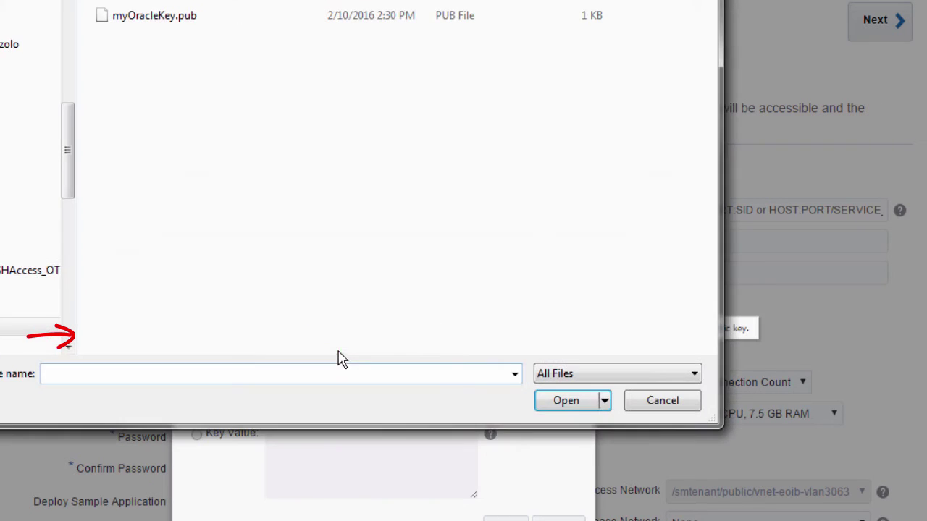
{"action": "left_click", "coordinate": [157, 15]}
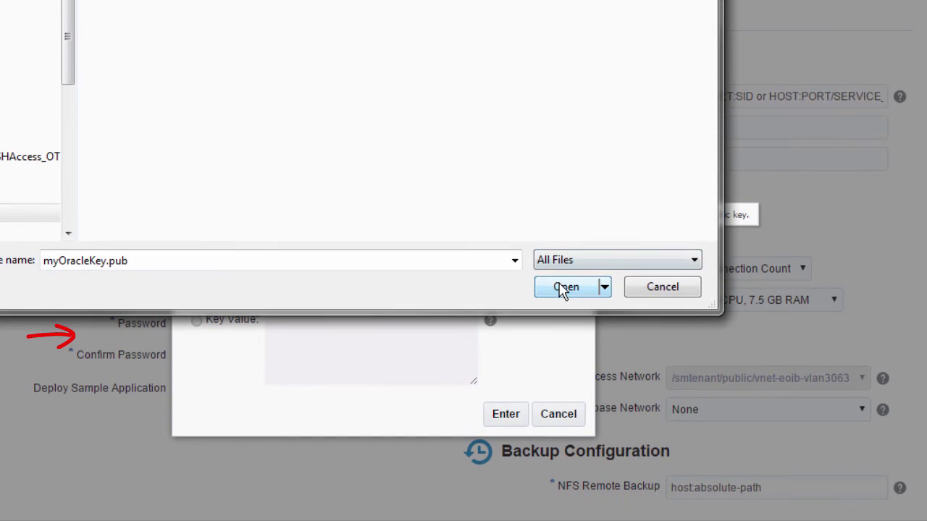
{"action": "left_click", "coordinate": [564, 288]}
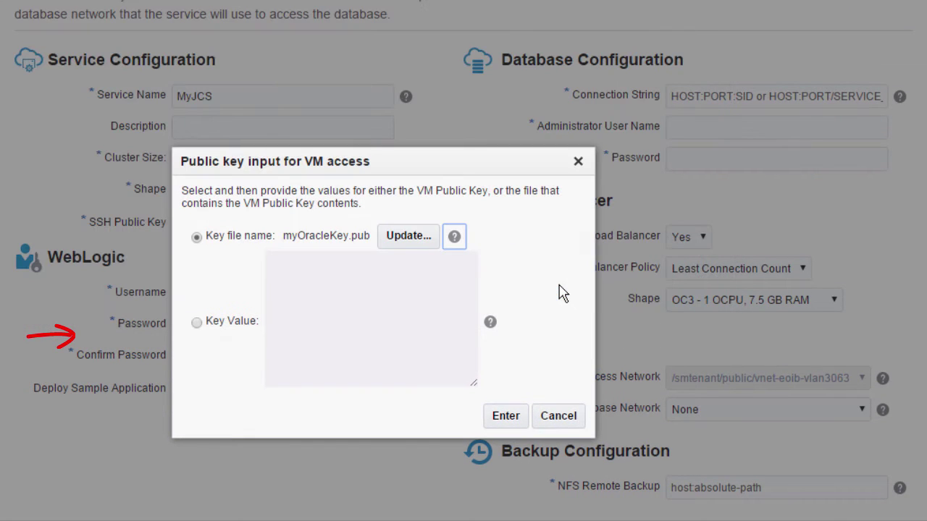
{"action": "left_click", "coordinate": [520, 419]}
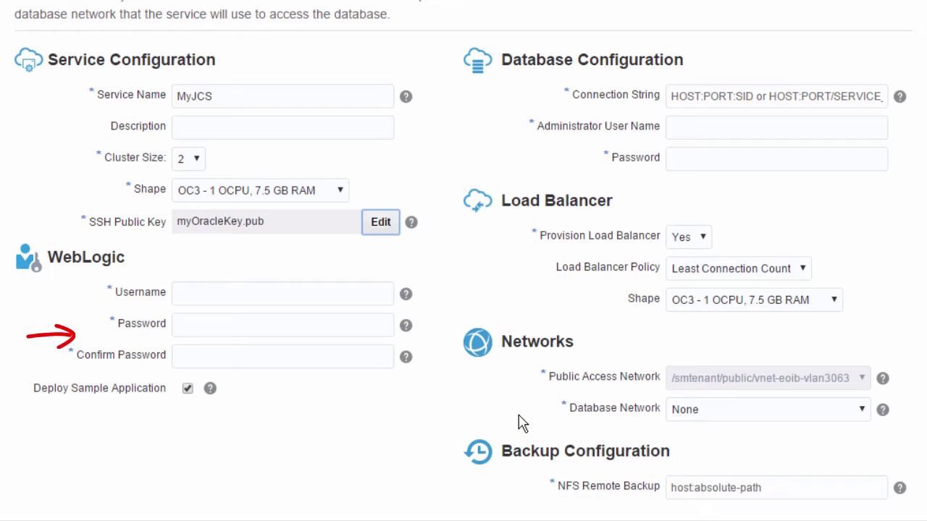
Set the WebLogic administrator username to weblogic and enter and confirm its password.
{"action": "left_click", "coordinate": [218, 293]}
{"action": "type", "text": "weblogic"}
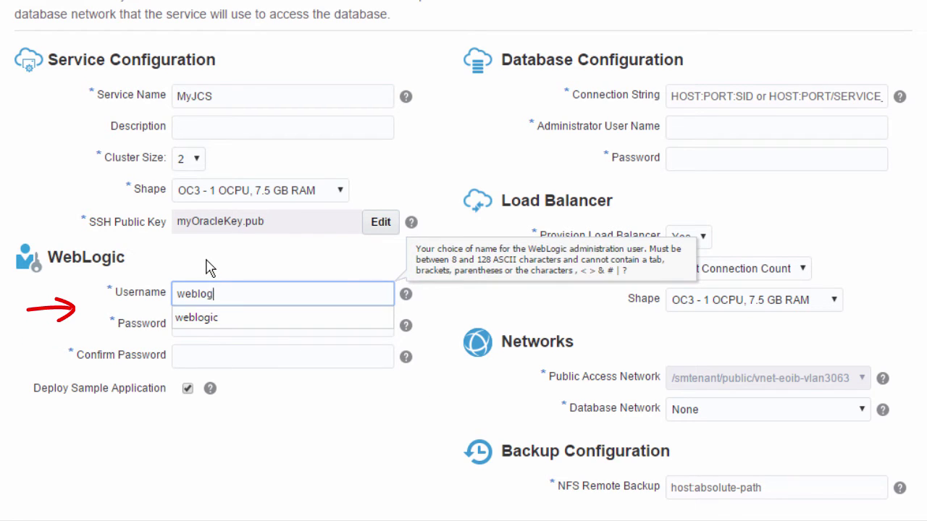
{"action": "key", "text": "Tab"}
{"action": "type", "text": "Welcome1"}
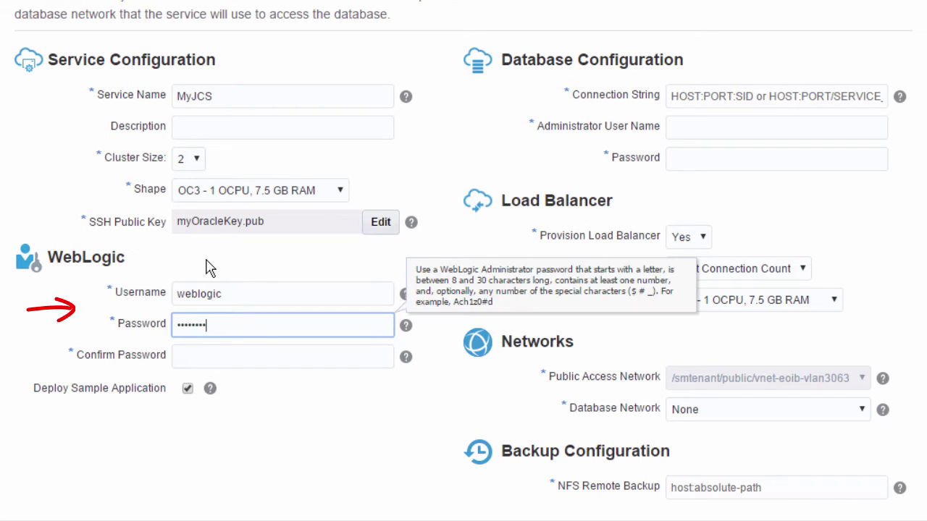
{"action": "key", "text": "Tab"}
{"action": "key", "text": "Tab"}
{"action": "type", "text": "Welcome1"}
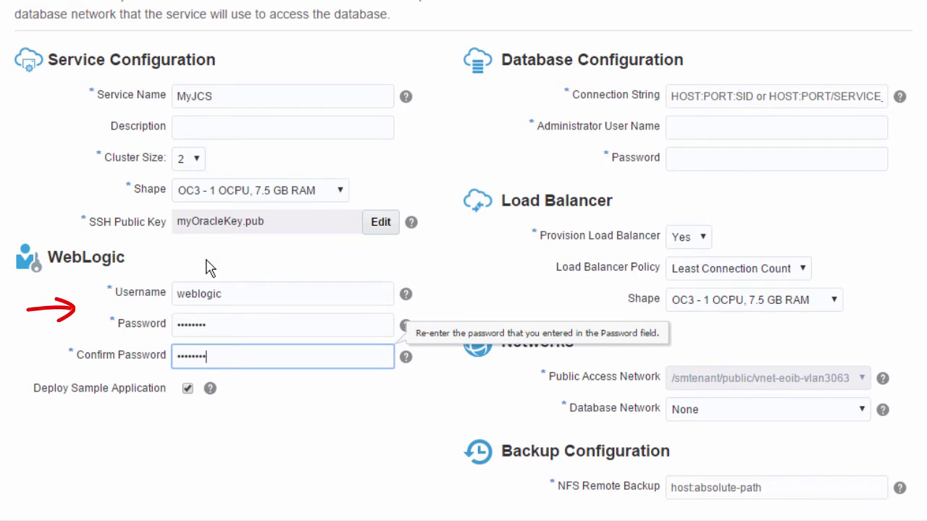
{"action": "left_click", "coordinate": [337, 451]}
Paste the 192.168.252.250:1521/jcsdb.exalogic.local connection string and set database admin fmw with its password.
{"action": "left_click", "coordinate": [690, 97]}
{"action": "type", "text": "192.168.252.250:1521/jcsdb.exalogic.local"}
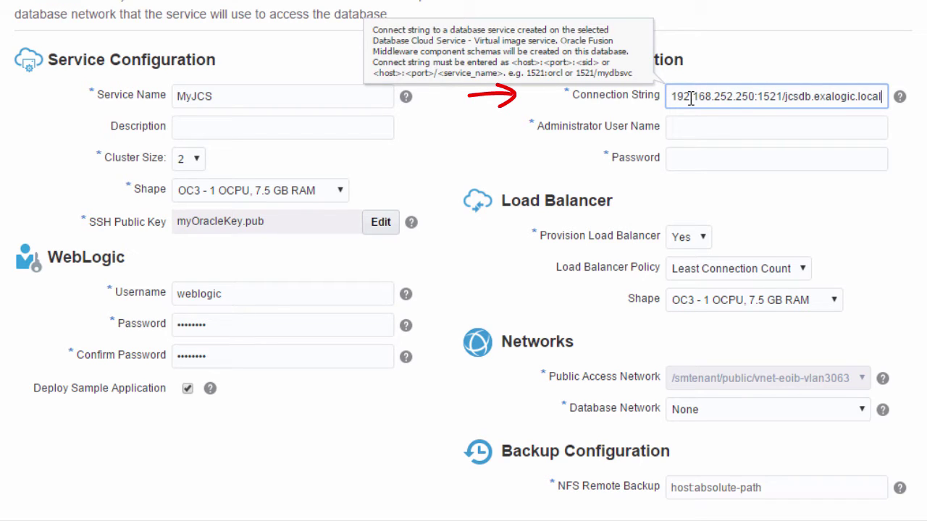
{"action": "left_click", "coordinate": [692, 127]}
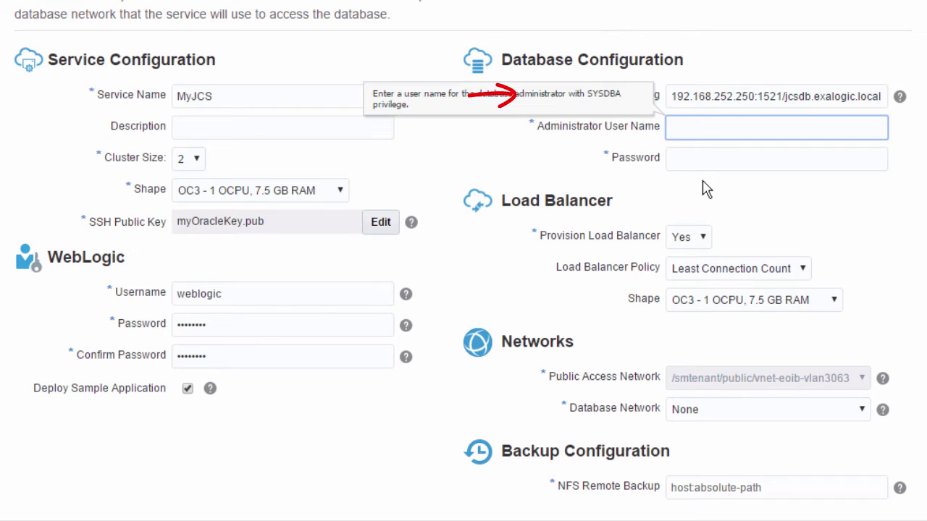
{"action": "type", "text": "fmw"}
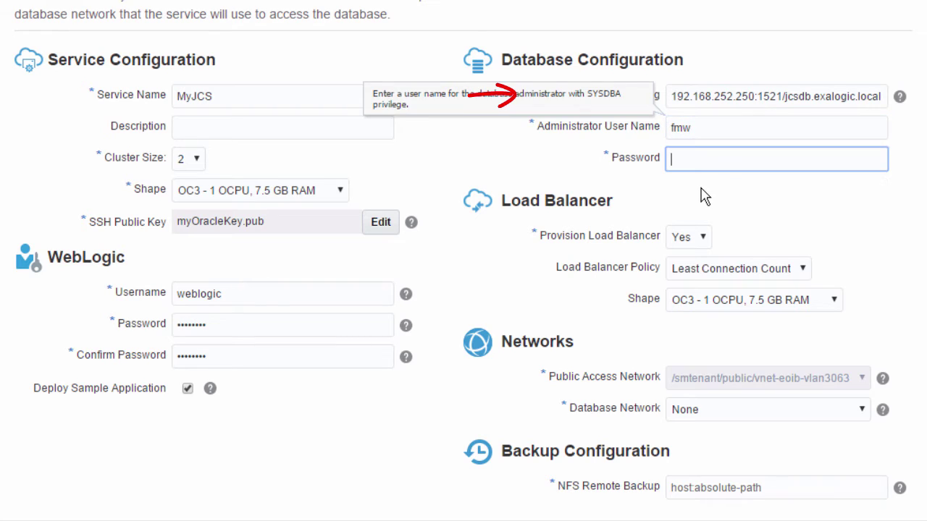
{"action": "key", "text": "Tab"}
{"action": "type", "text": "Welcome"}
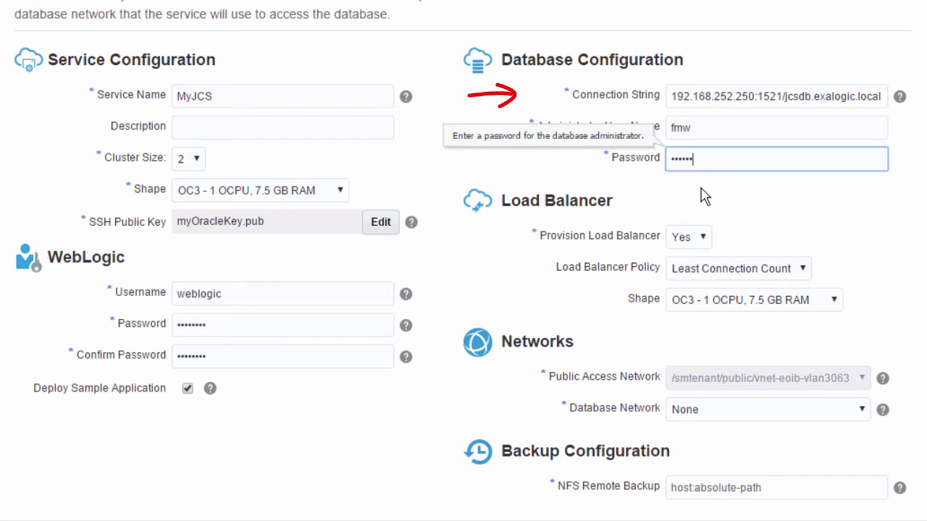
{"action": "left_click", "coordinate": [722, 212]}
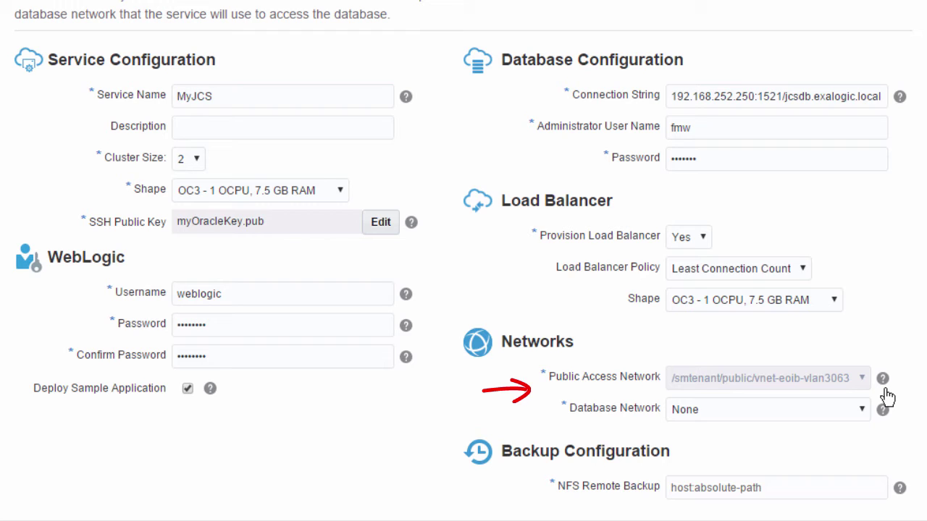
Select /smtenant/public/IPoIB-dbaccess as the database network.
{"action": "left_click", "coordinate": [863, 412]}
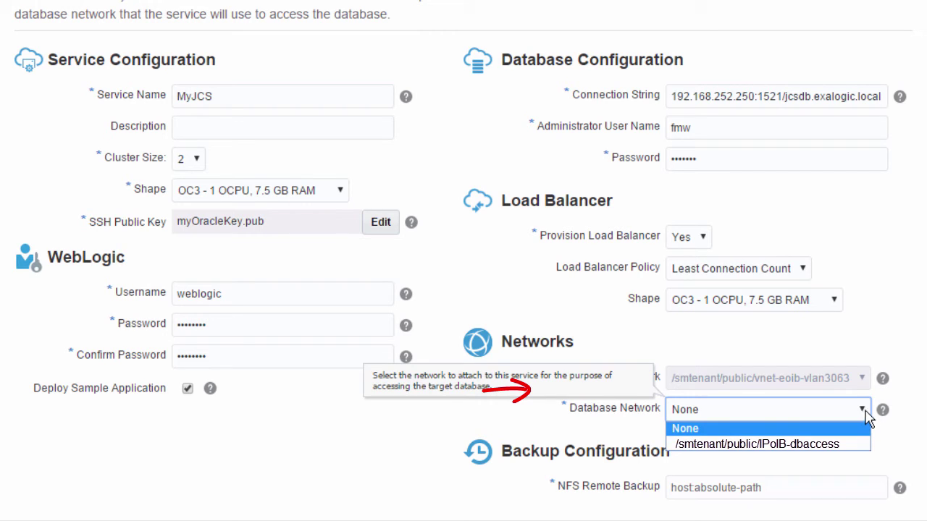
{"action": "key", "text": "Down"}
{"action": "key", "text": "Return"}
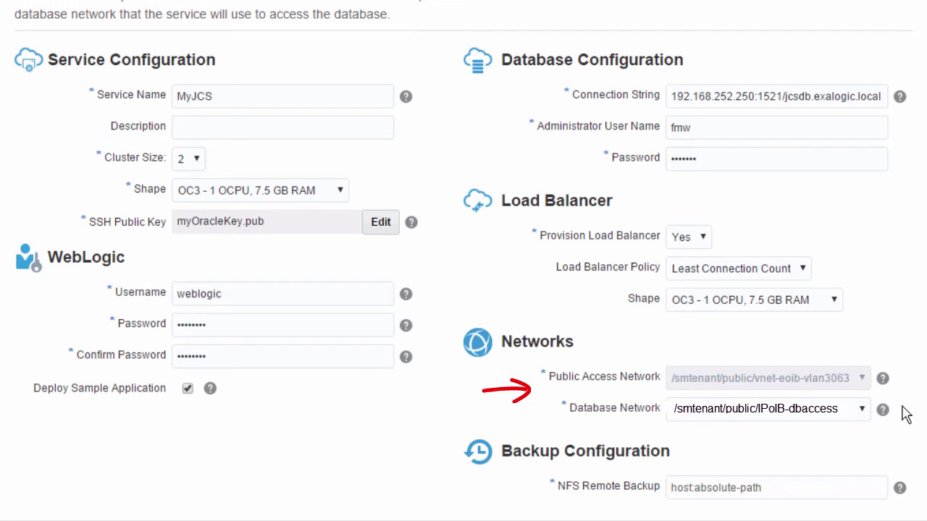
{"action": "left_click", "coordinate": [782, 488]}
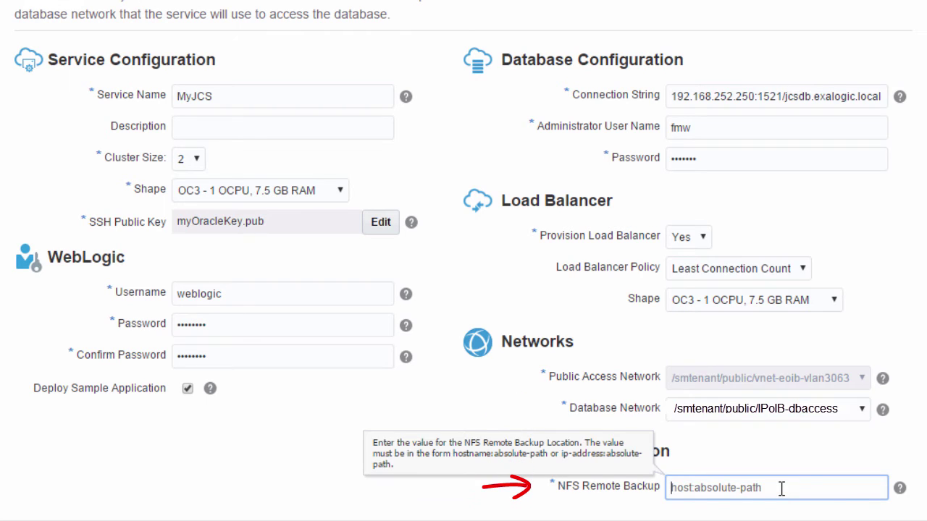
Enter 192.168.84.1:/export/EPC/scae09/psmbackup as the NFS backup location and advance to confirmation.
{"action": "type", "text": "192.168."}
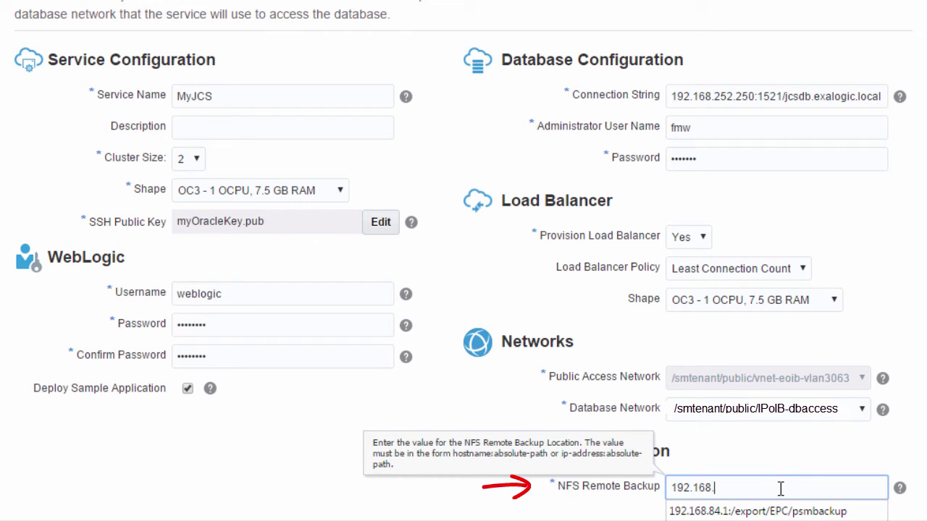
{"action": "type", "text": "84.1:/export/EPC/sca"}
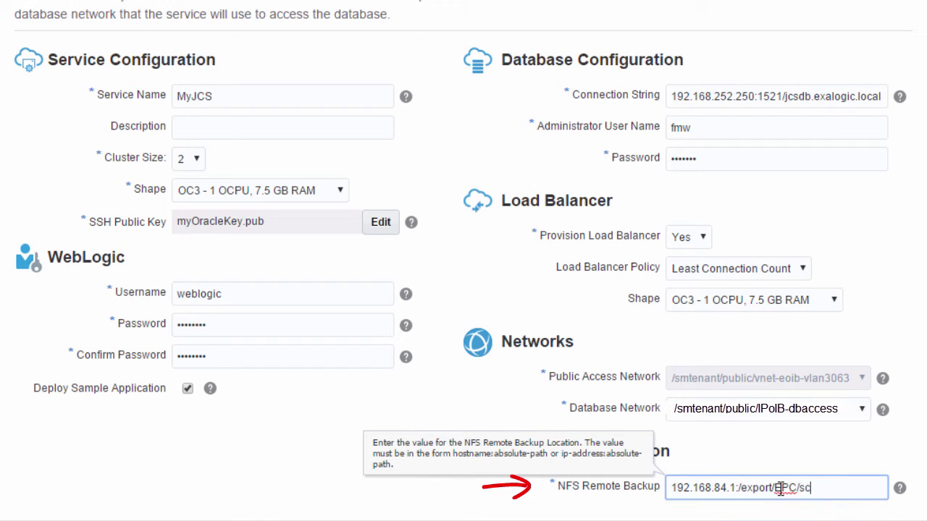
{"action": "type", "text": "e09/psmbackup"}
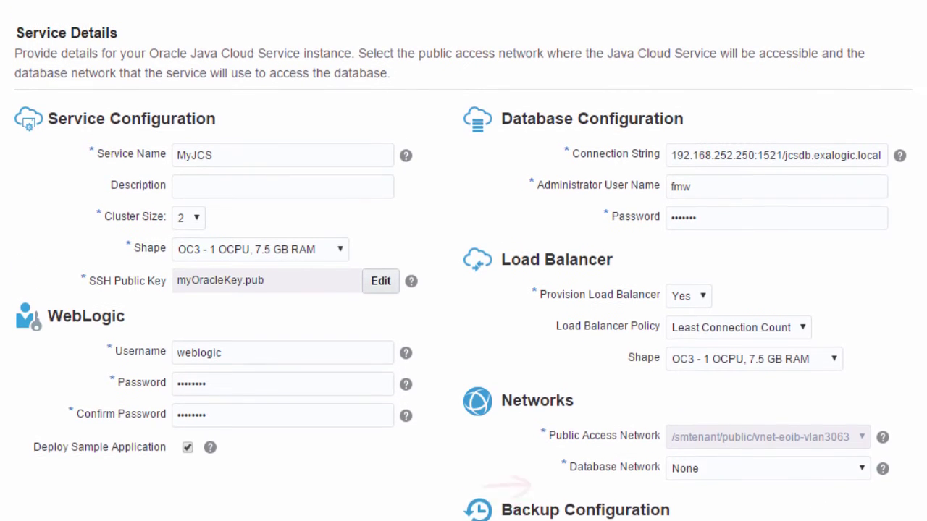
{"action": "scroll", "coordinate": [464, 261], "scroll_direction": "up", "scroll_amount": 2}
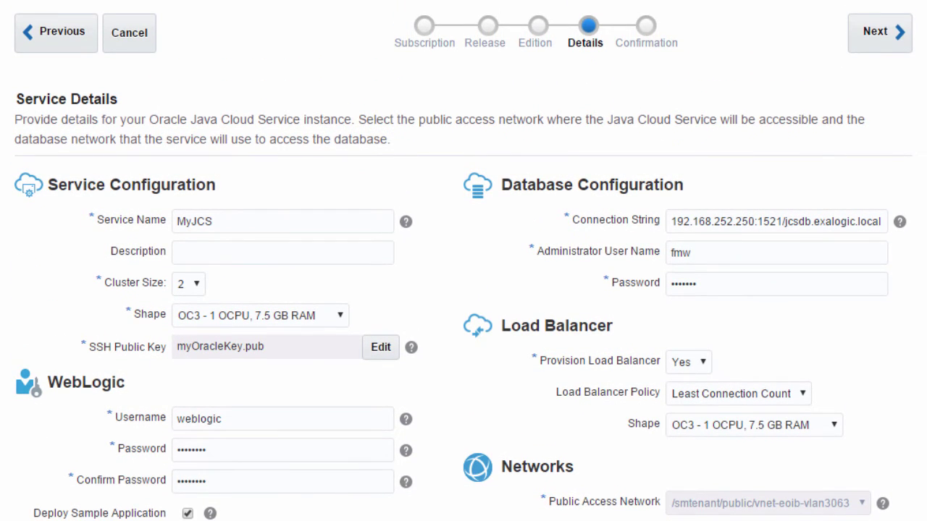
{"action": "left_click", "coordinate": [884, 52]}
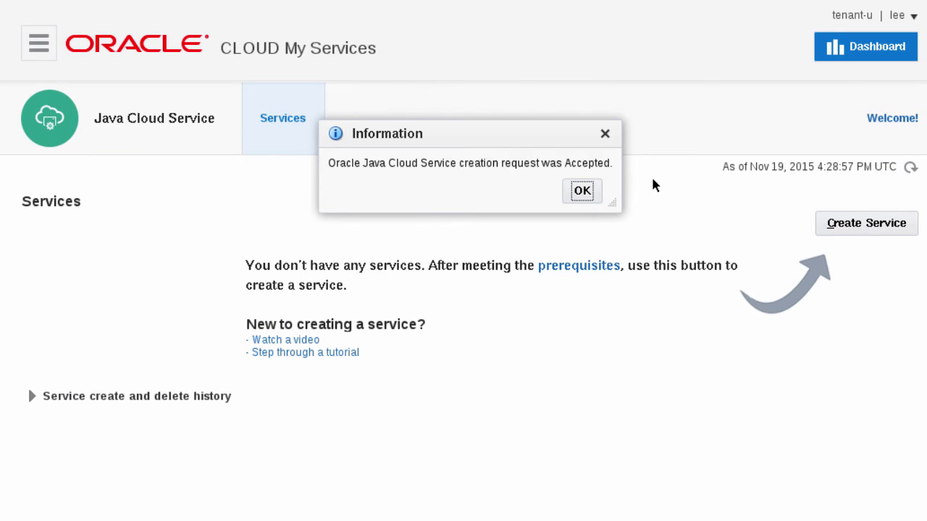
Dismiss the information message confirming the MyJCS service creation request.
{"action": "key", "text": "Return"}
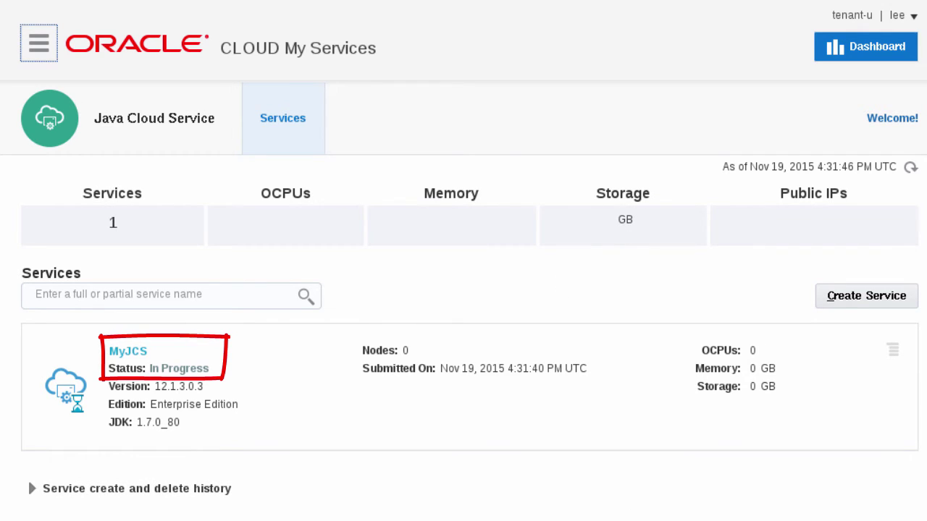
Check MyJCS provisioning progress, then refresh its node, OCPU and memory figures.
{"action": "left_click", "coordinate": [209, 368]}
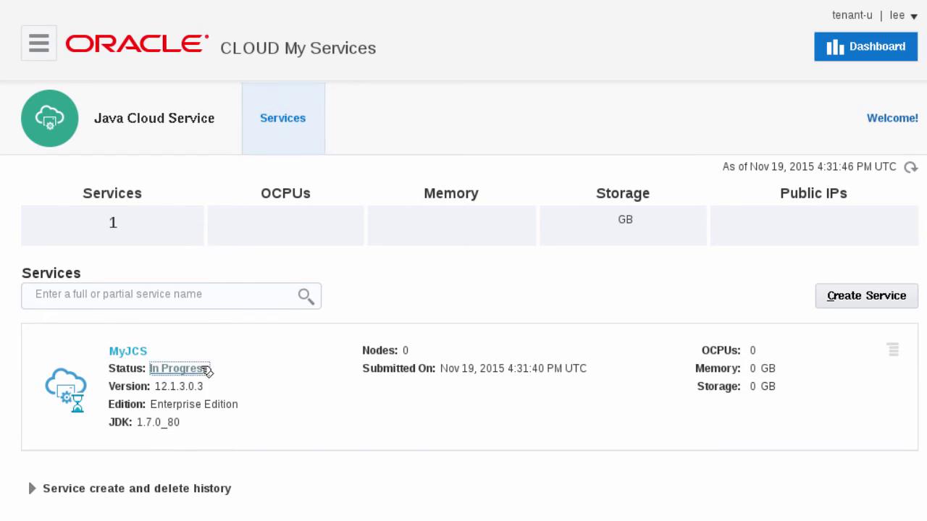
{"action": "left_click", "coordinate": [353, 485]}
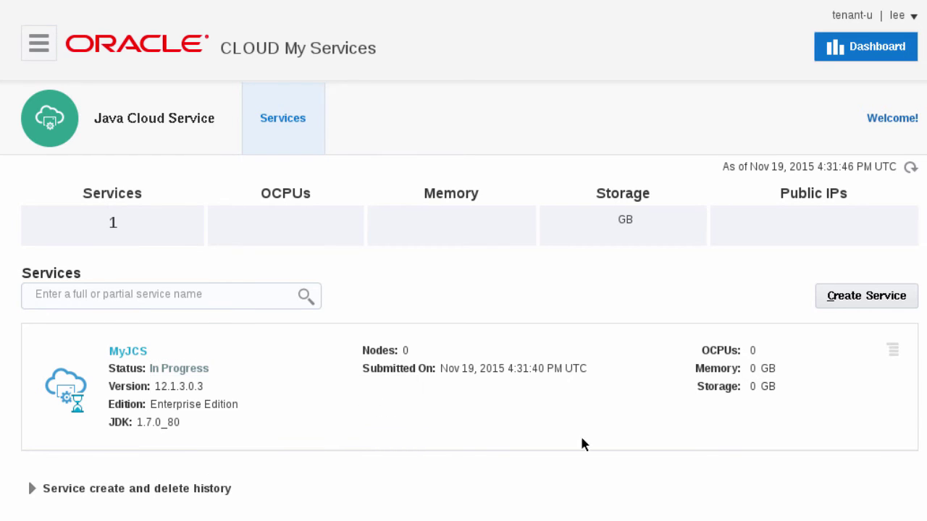
{"action": "left_click", "coordinate": [911, 167]}
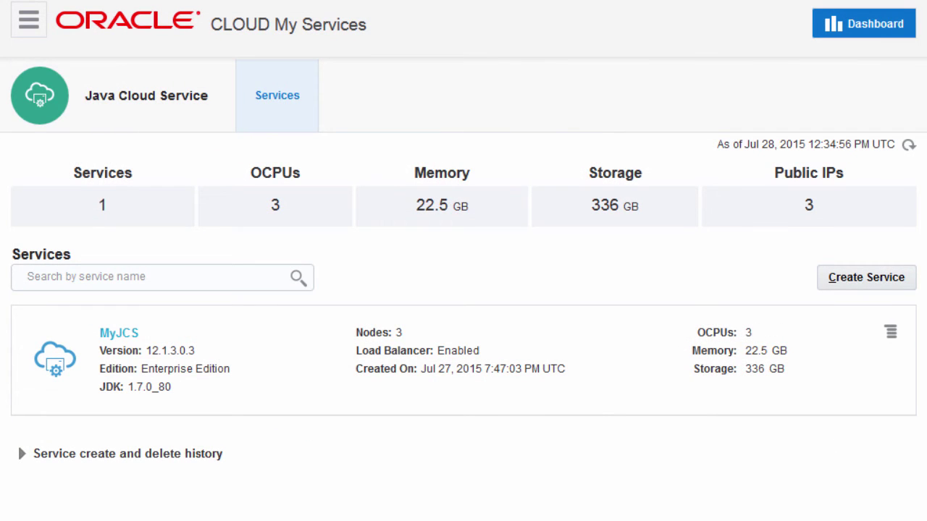
Open the WebLogic Server Administration Console for MyJCS and sign in with the admin credentials.
{"action": "left_click", "coordinate": [890, 340]}
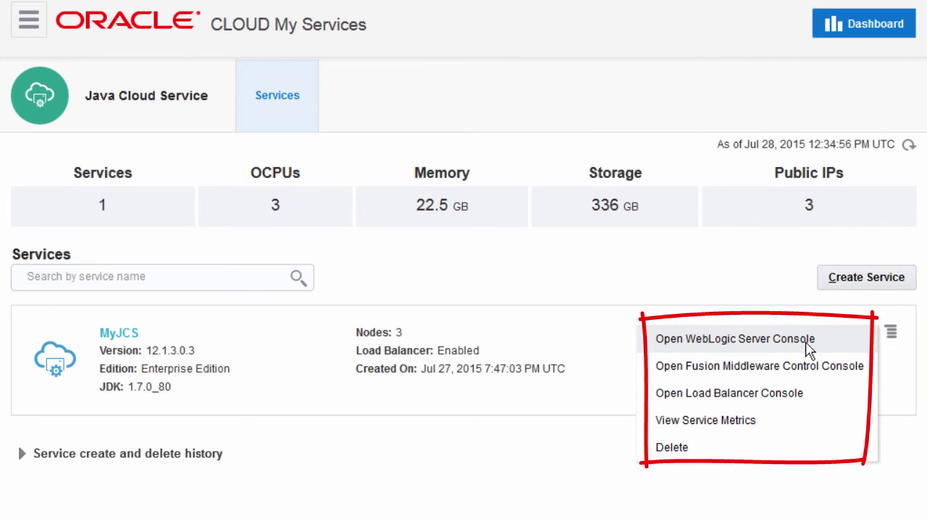
{"action": "left_click", "coordinate": [735, 339]}
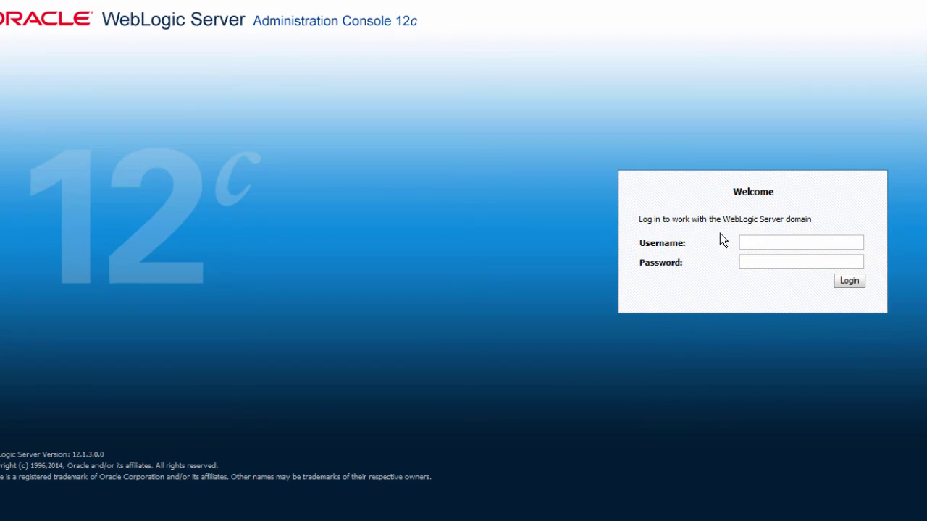
{"action": "type", "text": "weblogic"}
{"action": "key", "text": "Tab"}
{"action": "type", "text": "welcome1"}
{"action": "key", "text": "Return"}
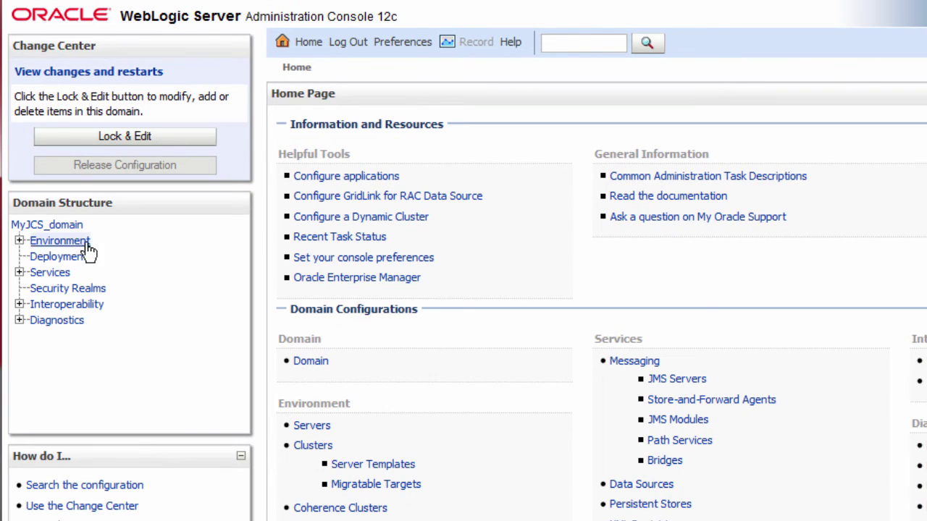
Expand Environment and review the domain's Servers and Clusters summaries.
{"action": "left_click", "coordinate": [18, 240]}
{"action": "left_click", "coordinate": [73, 258]}
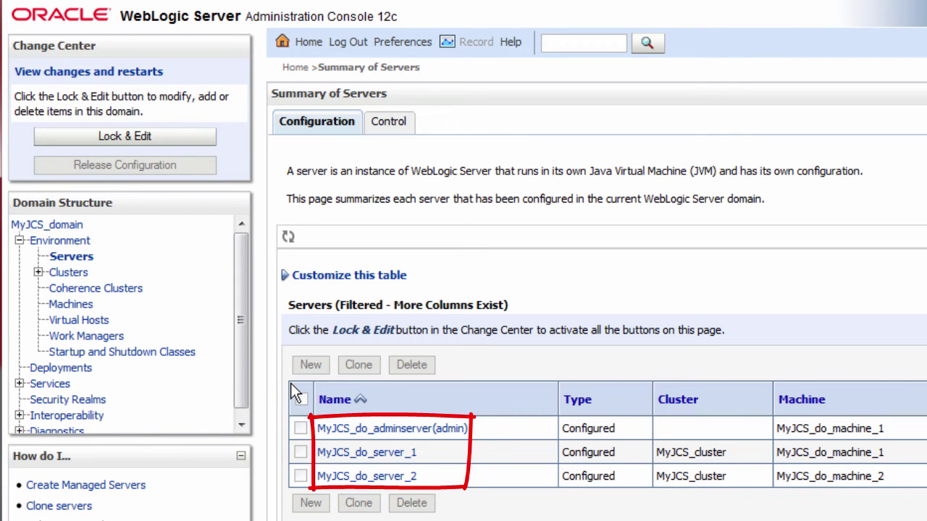
{"action": "left_click", "coordinate": [65, 275]}
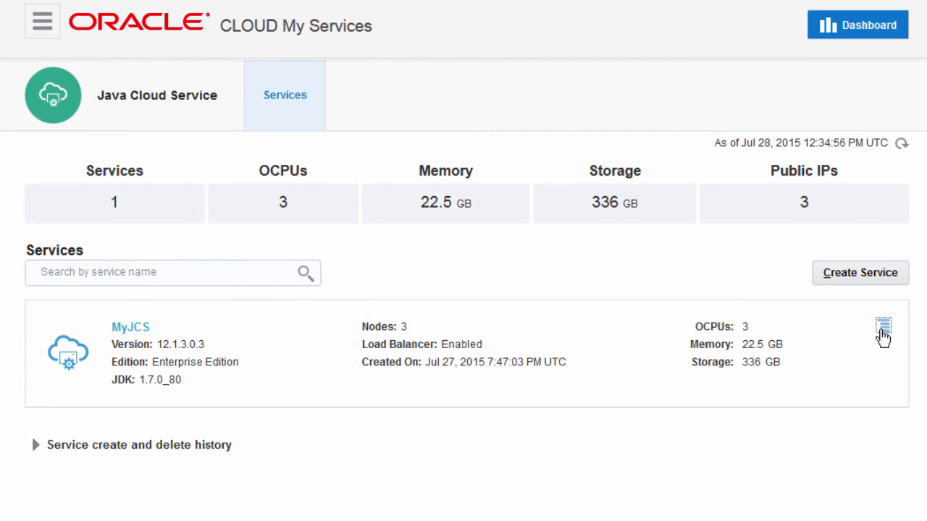
Open Fusion Middleware Control for MyJCS and expand MyJCS_cluster to show its managed servers.
{"action": "left_click", "coordinate": [882, 330]}
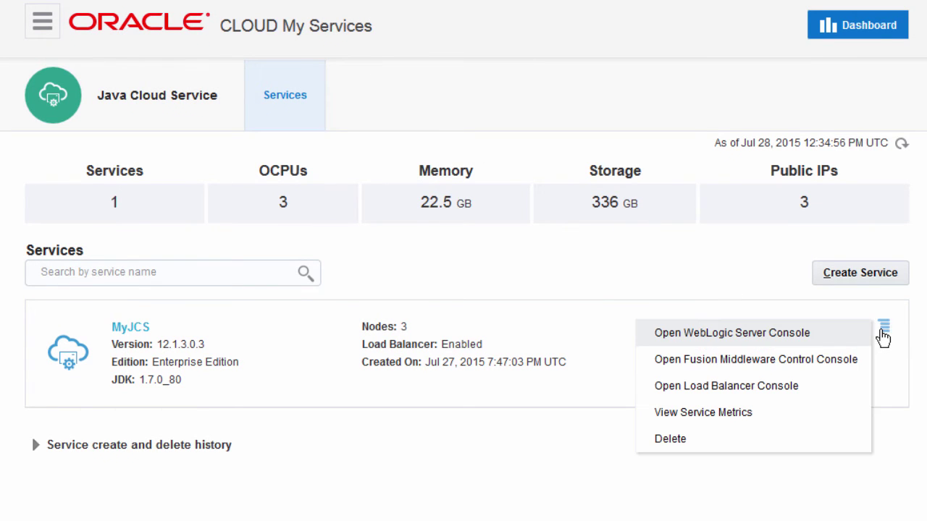
{"action": "left_click", "coordinate": [828, 360]}
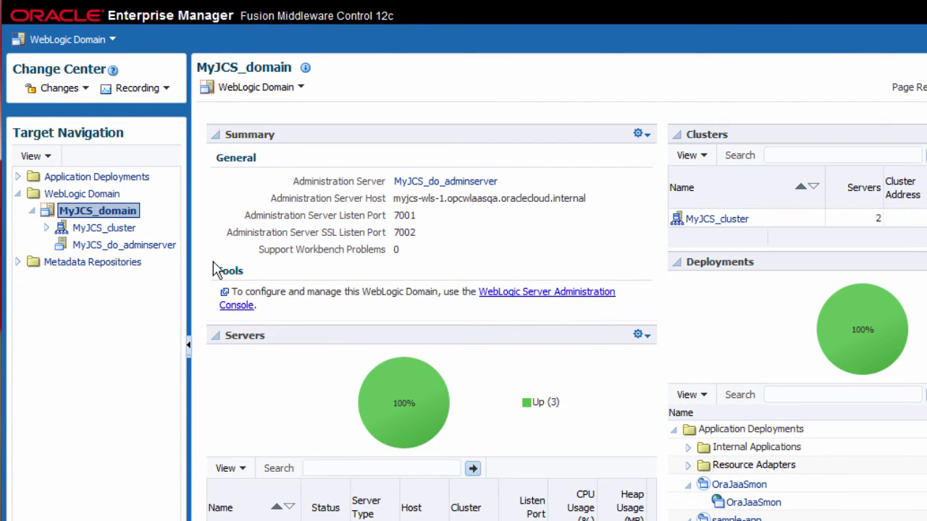
{"action": "left_click", "coordinate": [46, 228]}
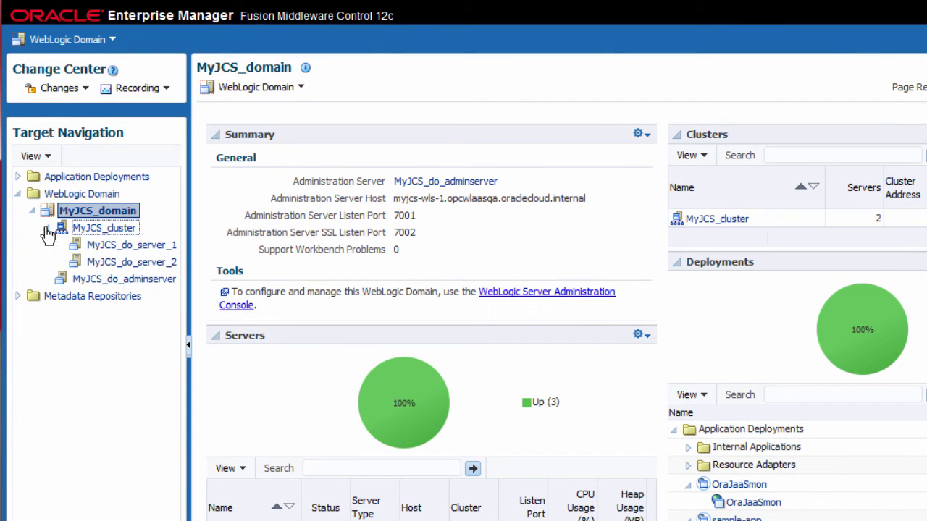
{"action": "left_click", "coordinate": [132, 232]}
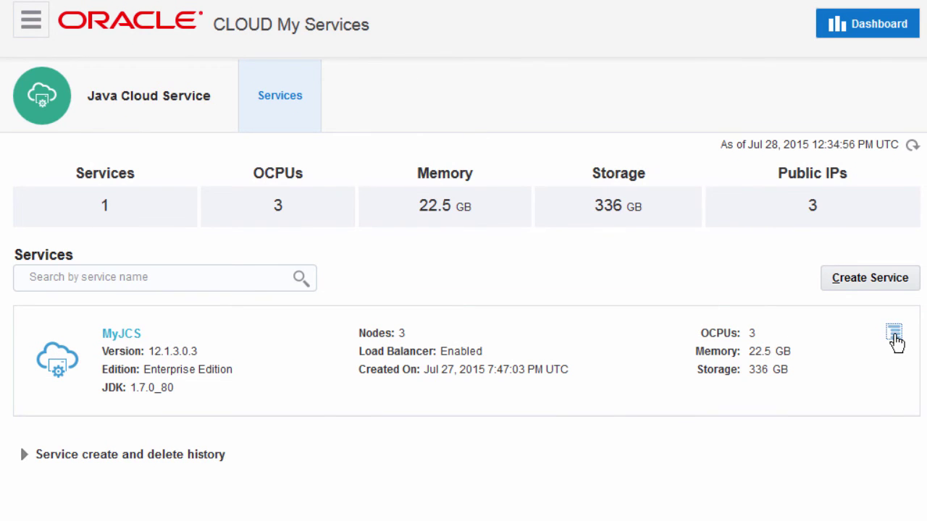
Sign in to the Load Balancer console and view origin-server-pool-1's routing settings.
{"action": "left_click", "coordinate": [895, 336]}
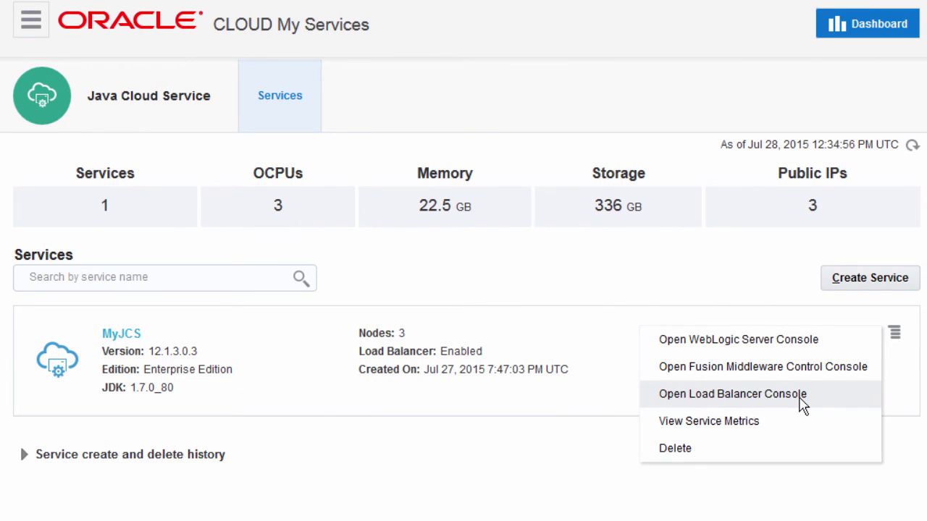
{"action": "left_click", "coordinate": [775, 375]}
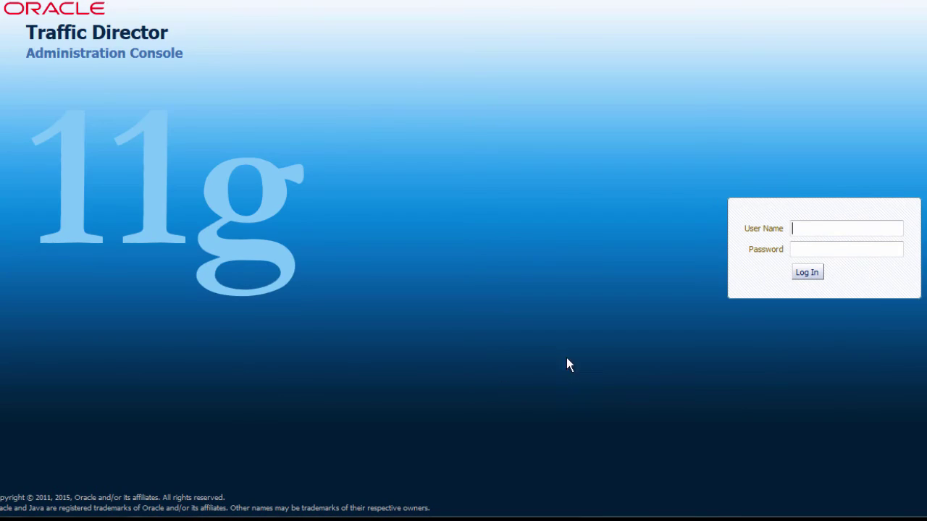
{"action": "type", "text": "weblogic"}
{"action": "key", "text": "Tab"}
{"action": "key", "text": "Return"}
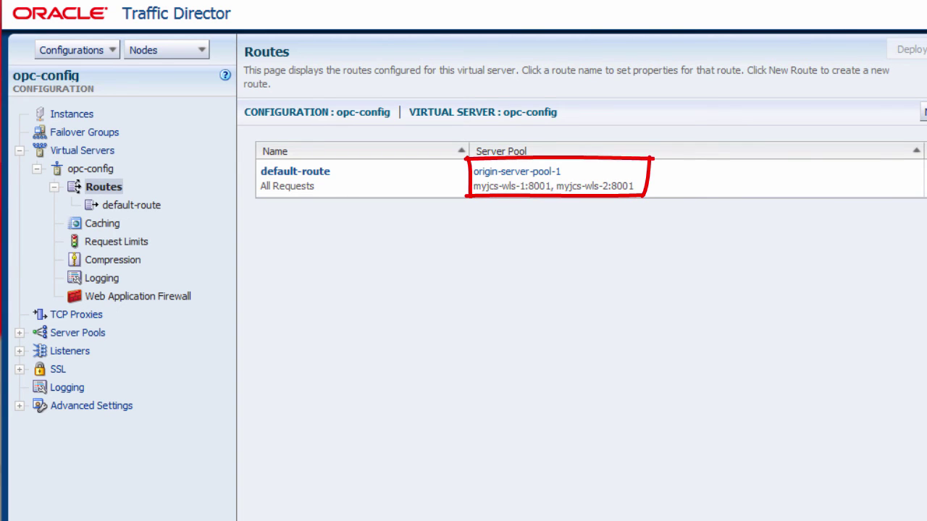
{"action": "left_click", "coordinate": [521, 173]}
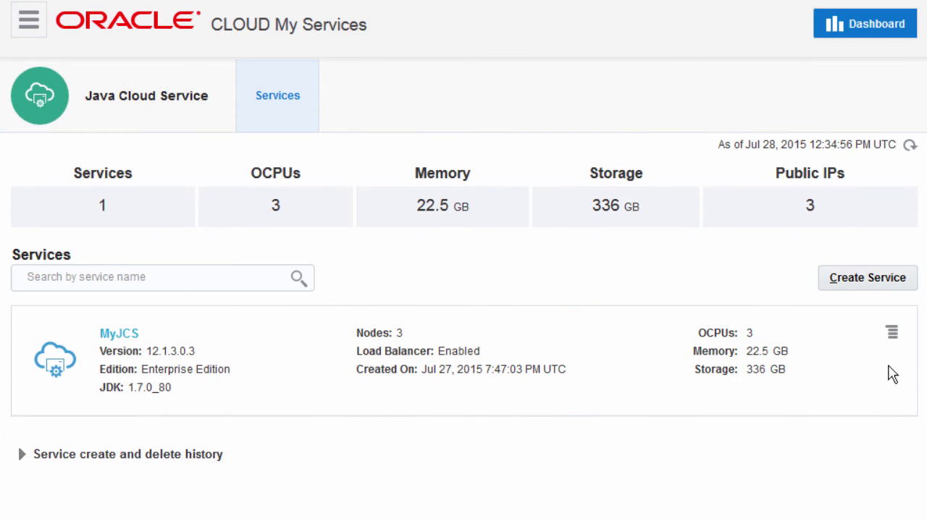
Open the WebLogic console, lock the configuration for editing, and start a new deployment install.
{"action": "left_click", "coordinate": [892, 339]}
{"action": "left_click", "coordinate": [781, 349]}
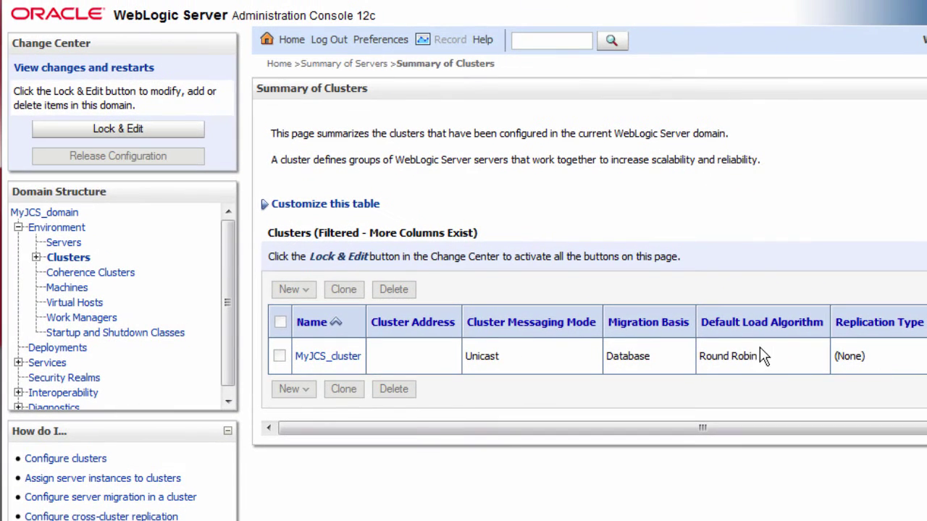
{"action": "left_click", "coordinate": [63, 130]}
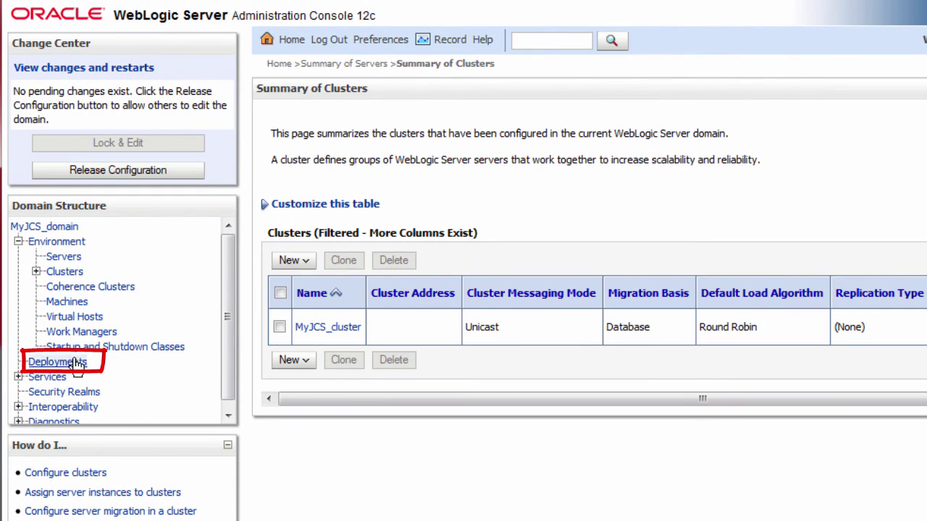
{"action": "left_click", "coordinate": [75, 364]}
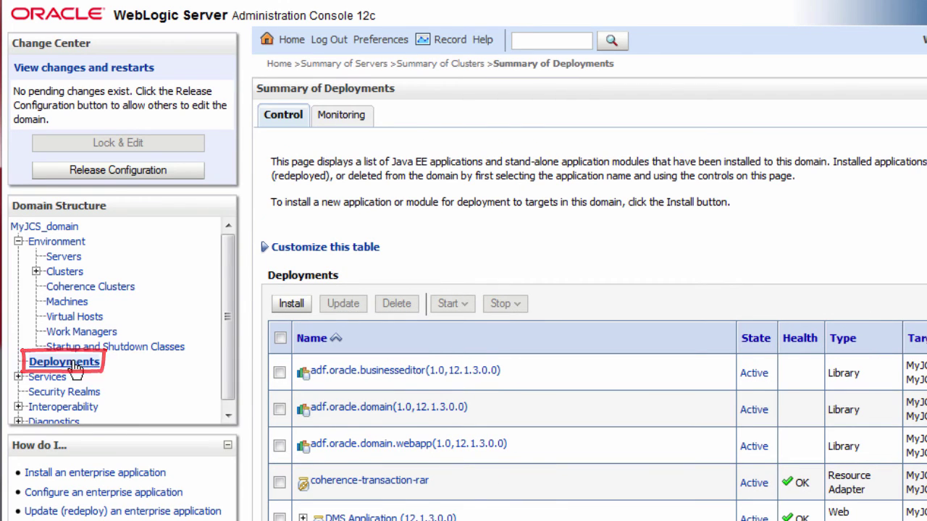
{"action": "left_click", "coordinate": [296, 307]}
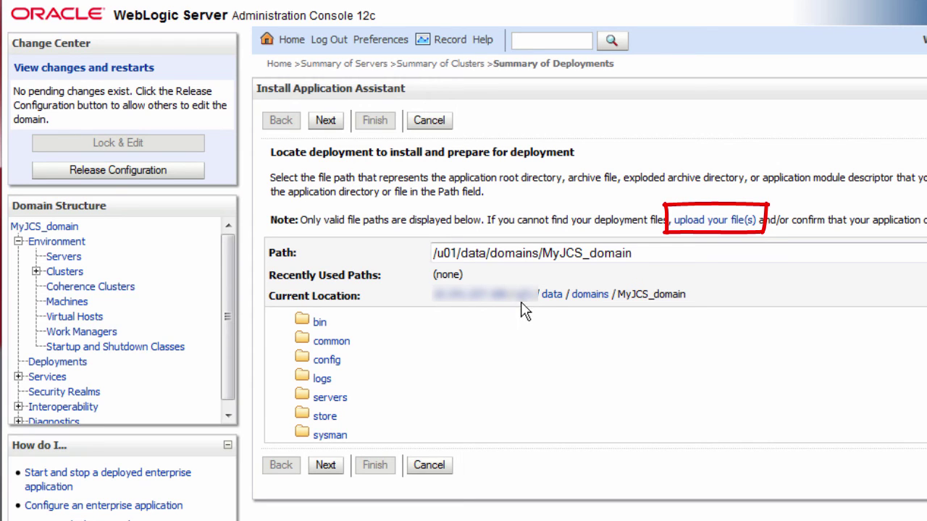
Upload benefits.war as the deployment archive.
{"action": "left_click", "coordinate": [713, 220]}
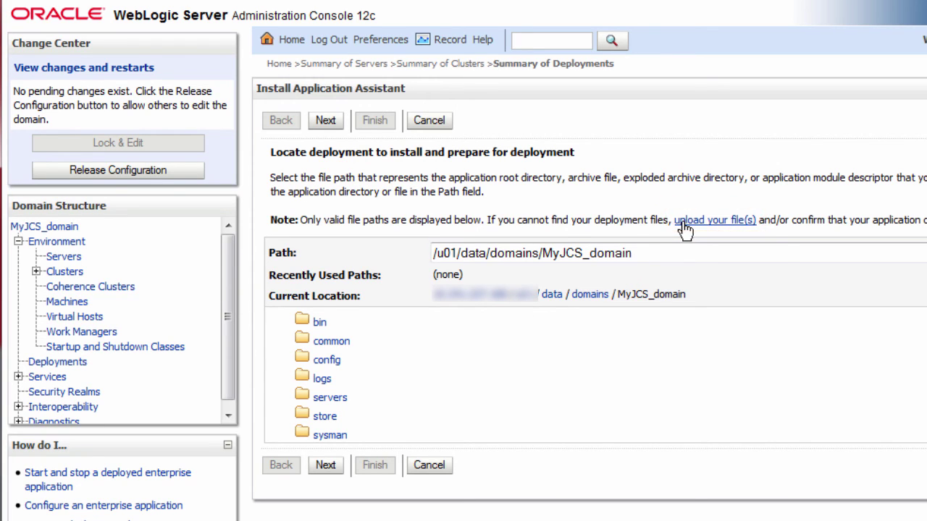
{"action": "left_click", "coordinate": [626, 241]}
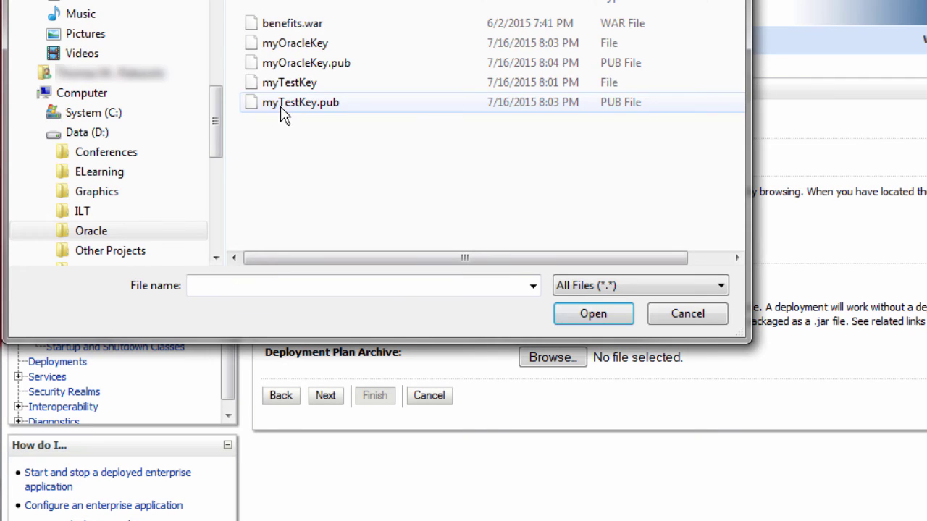
{"action": "left_click", "coordinate": [319, 25]}
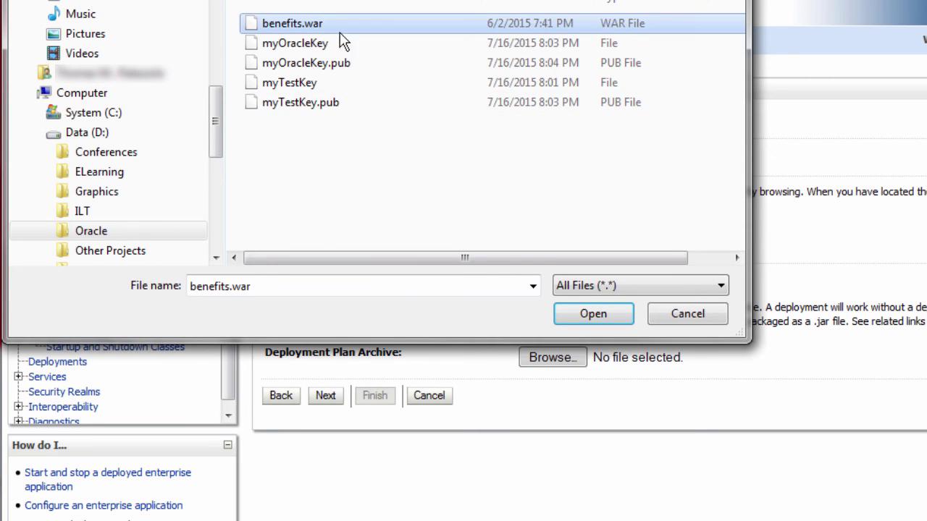
{"action": "left_click", "coordinate": [581, 313]}
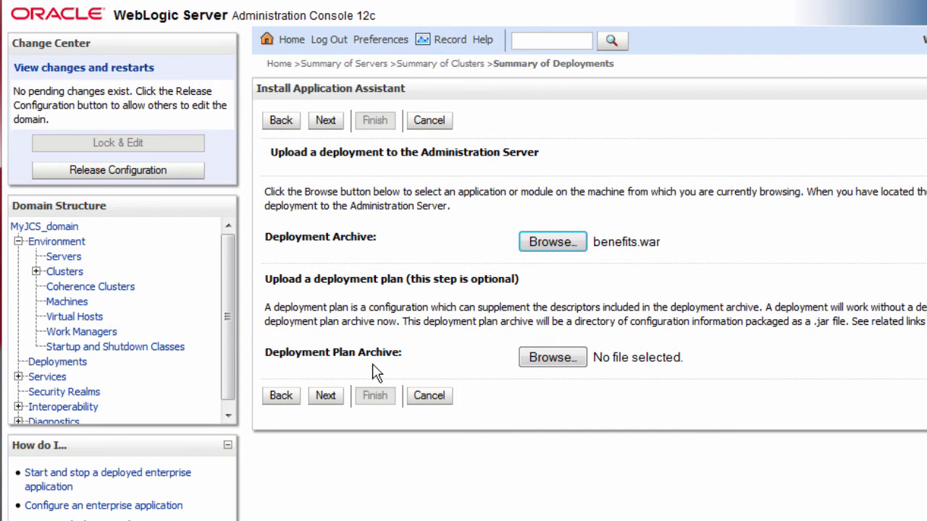
{"action": "left_click", "coordinate": [327, 398]}
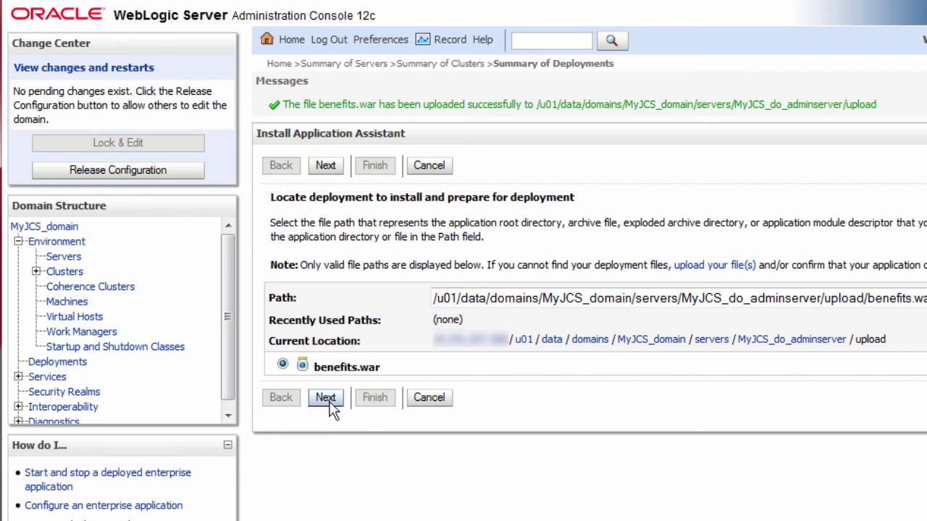
{"action": "left_click", "coordinate": [326, 399]}
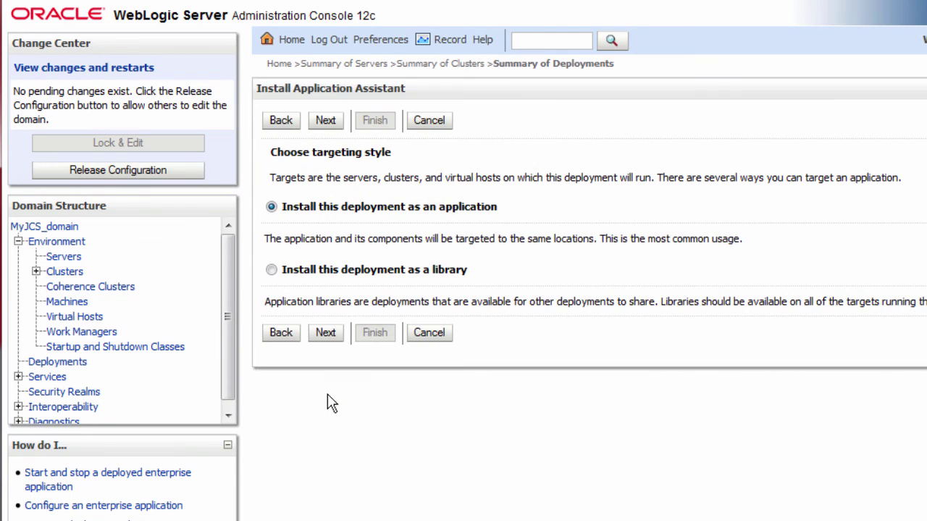
Install benefits as an application targeted to MyJCS_cluster and finish the wizard.
{"action": "left_click", "coordinate": [334, 335]}
{"action": "left_click", "coordinate": [273, 358]}
{"action": "left_click", "coordinate": [325, 467]}
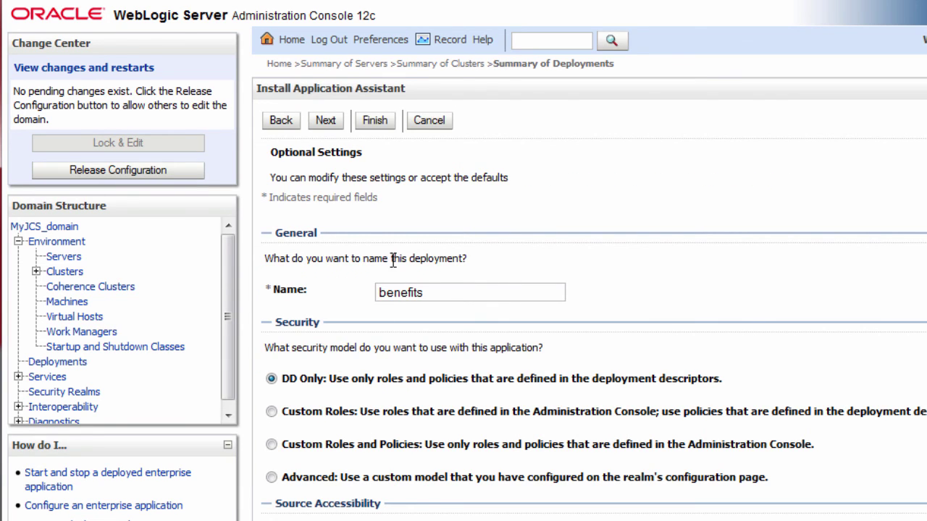
{"action": "left_click", "coordinate": [377, 122]}
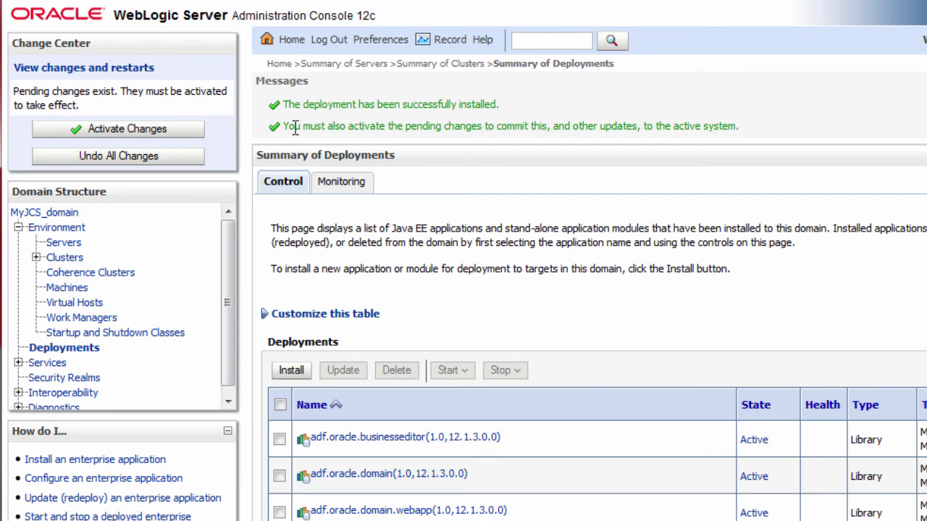
Activate the pending changes, start benefits servicing all requests, then open MyJCS's service details.
{"action": "left_click", "coordinate": [190, 130]}
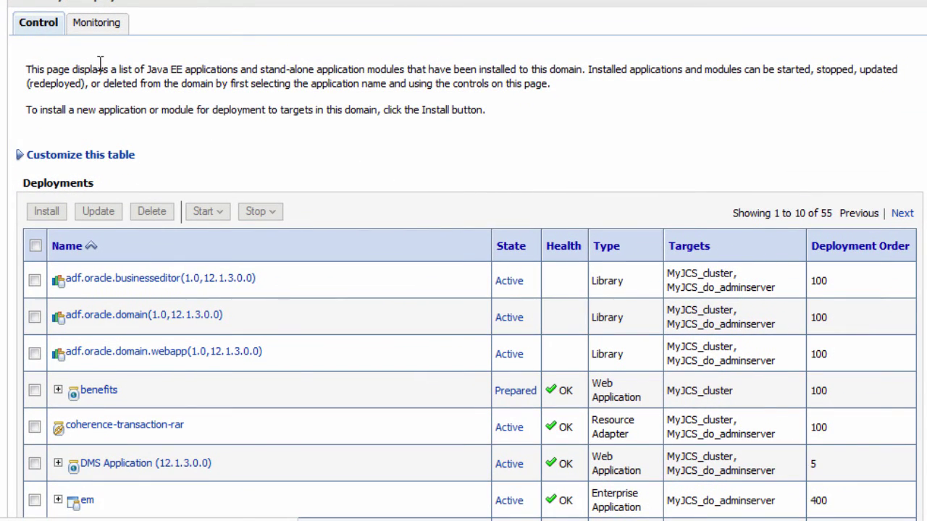
{"action": "left_click", "coordinate": [35, 391]}
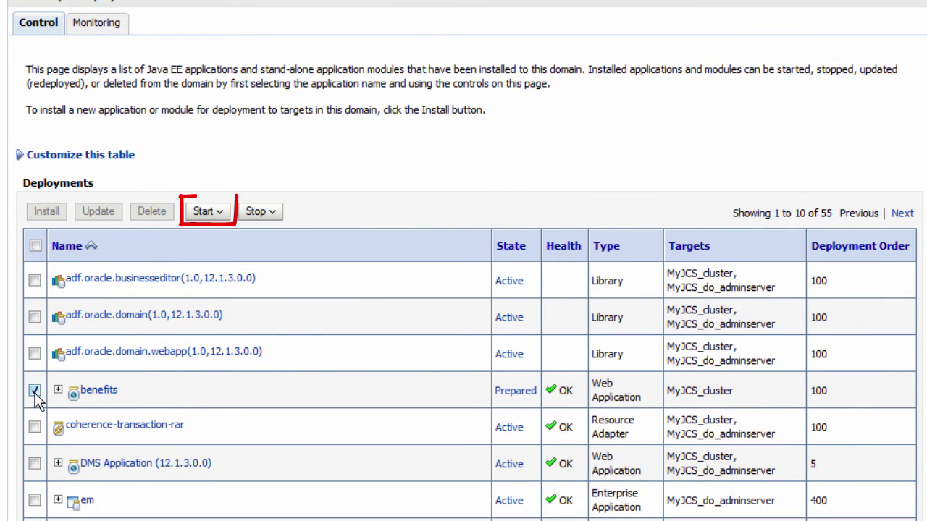
{"action": "left_click", "coordinate": [209, 212]}
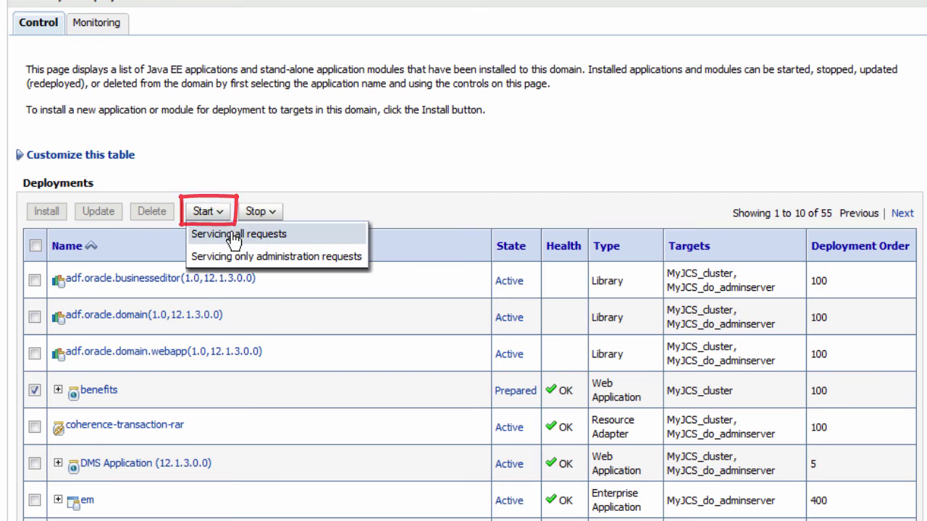
{"action": "left_click", "coordinate": [233, 234]}
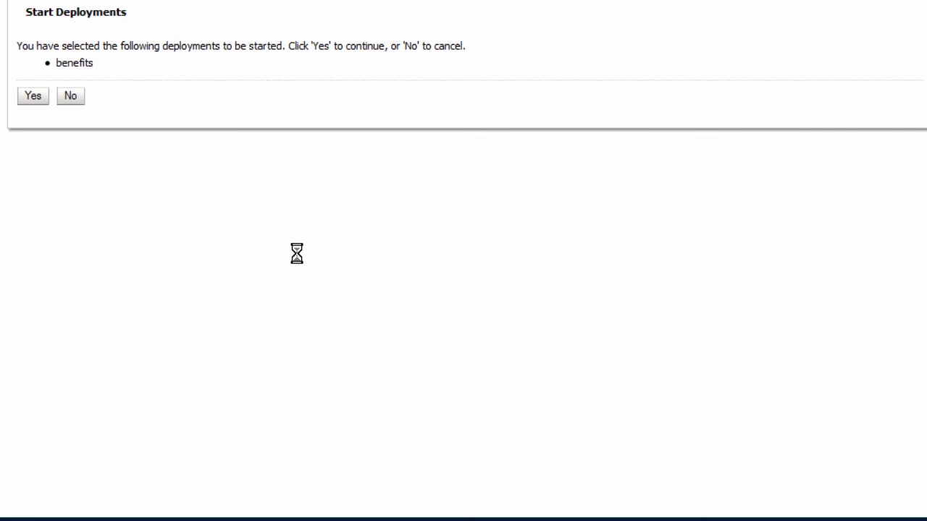
{"action": "left_click", "coordinate": [37, 101]}
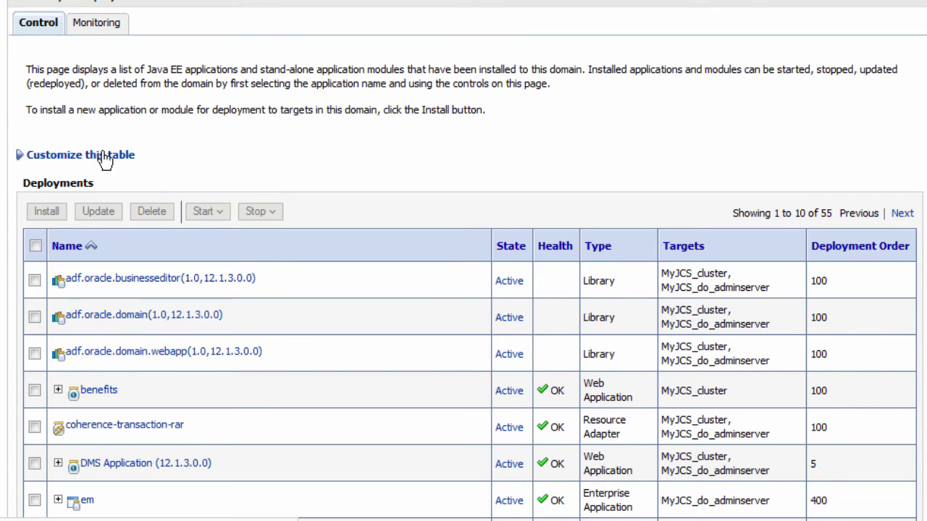
{"action": "left_click_drag", "start_coordinate": [527, 392], "coordinate": [496, 392]}
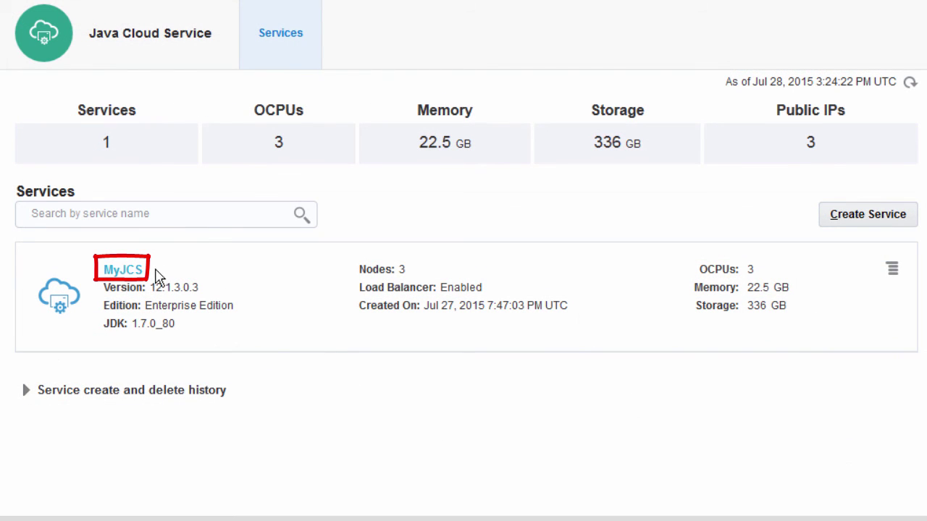
{"action": "left_click", "coordinate": [124, 271]}
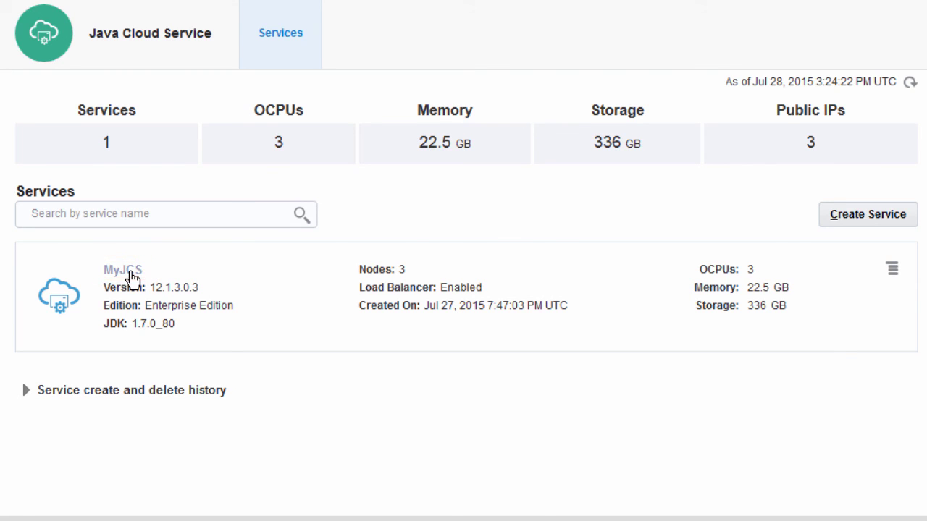